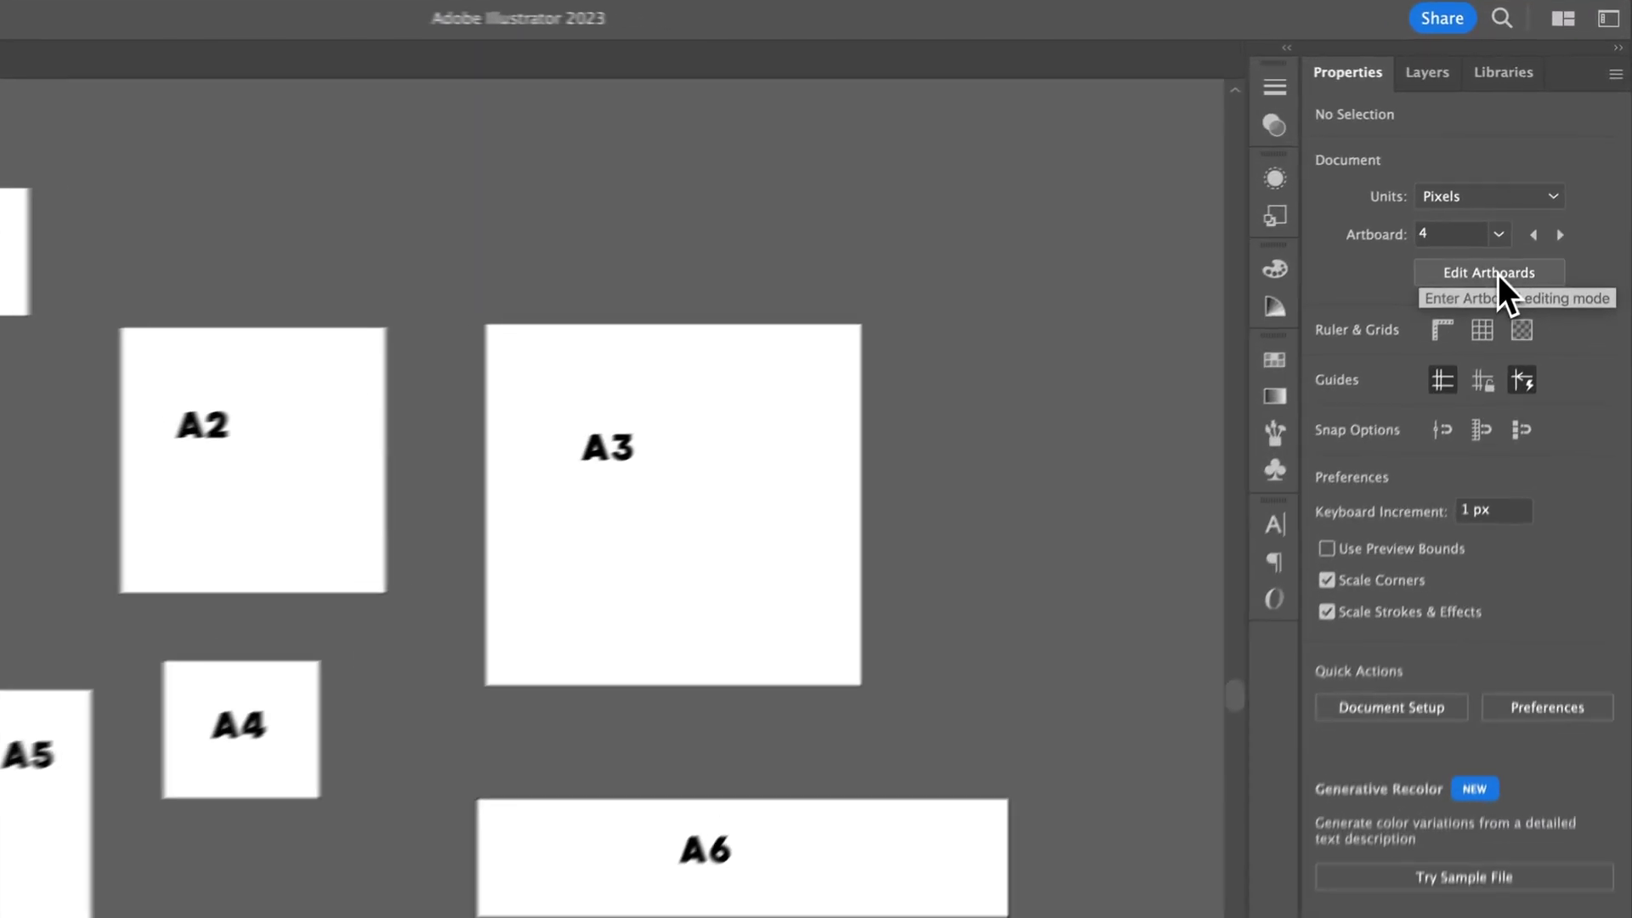
- In artboard editing mode, drag A6, A3, A2 and A1 closer together, with A1 left of A2
{"action": "left_click", "coordinate": [1528, 217]}
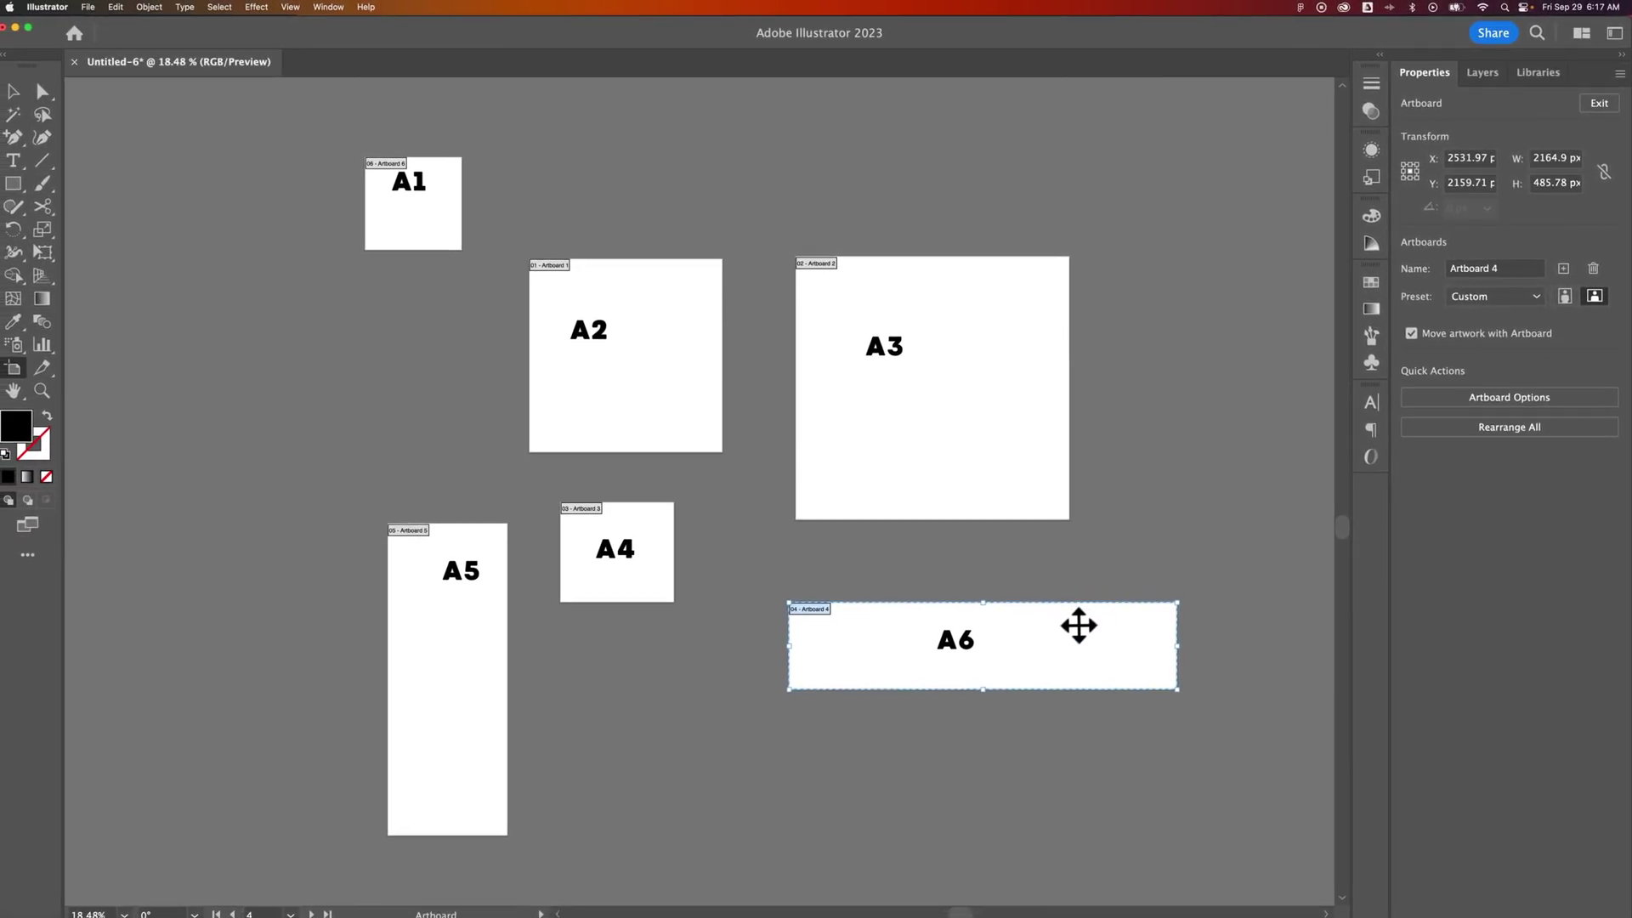
{"action": "left_click_drag", "start_coordinate": [804, 900], "coordinate": [785, 895]}
{"action": "left_click_drag", "start_coordinate": [1066, 622], "coordinate": [1032, 562]}
{"action": "left_click_drag", "start_coordinate": [1010, 416], "coordinate": [971, 428]}
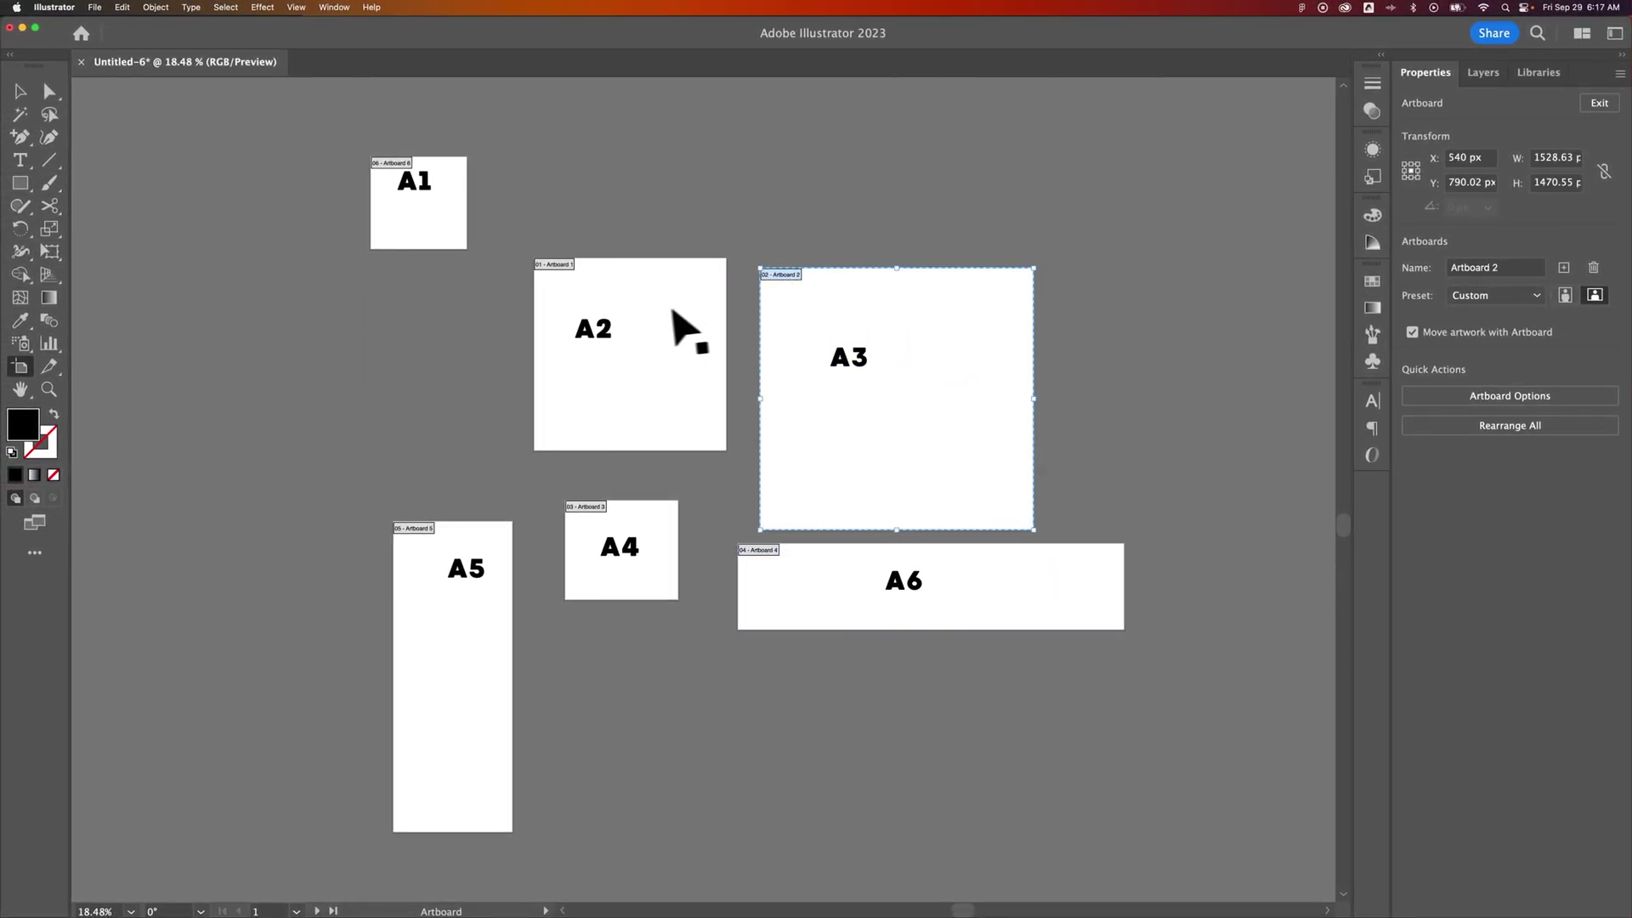
{"action": "mouse_move", "coordinate": [659, 312]}
{"action": "left_mouse_down"}
{"action": "mouse_move", "coordinate": [655, 332]}
{"action": "mouse_move", "coordinate": [675, 321]}
{"action": "left_mouse_up"}
{"action": "left_click_drag", "start_coordinate": [458, 211], "coordinate": [519, 322]}
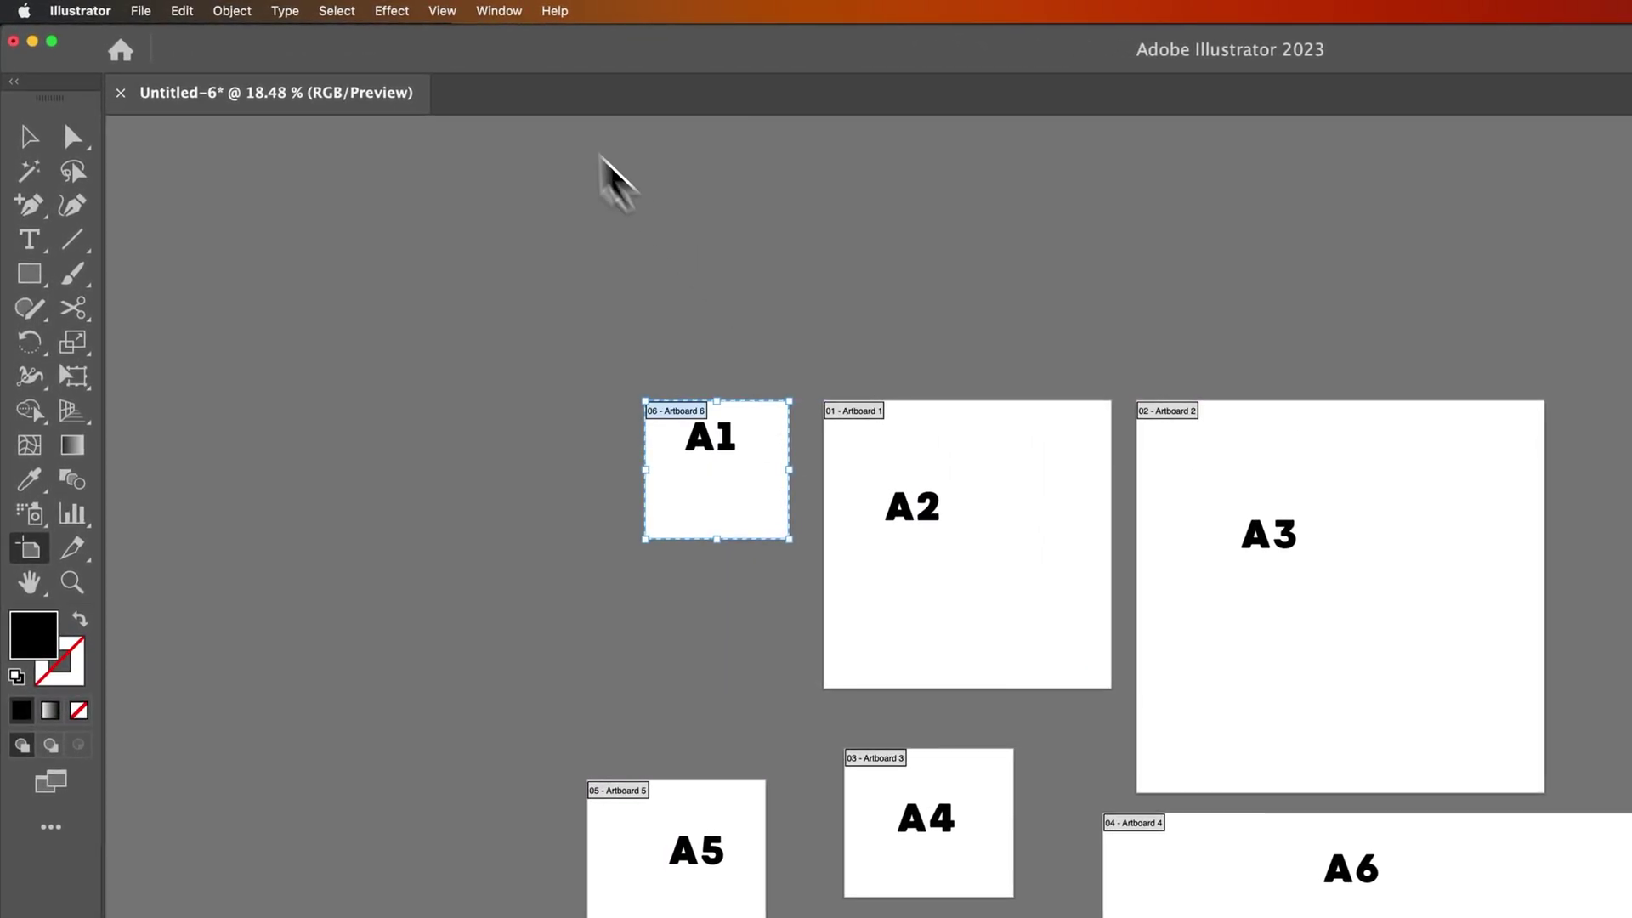
- Toggle View > Smart Guides and drag artboard A5 up to sit just below A1
{"action": "left_click", "coordinate": [448, 13]}
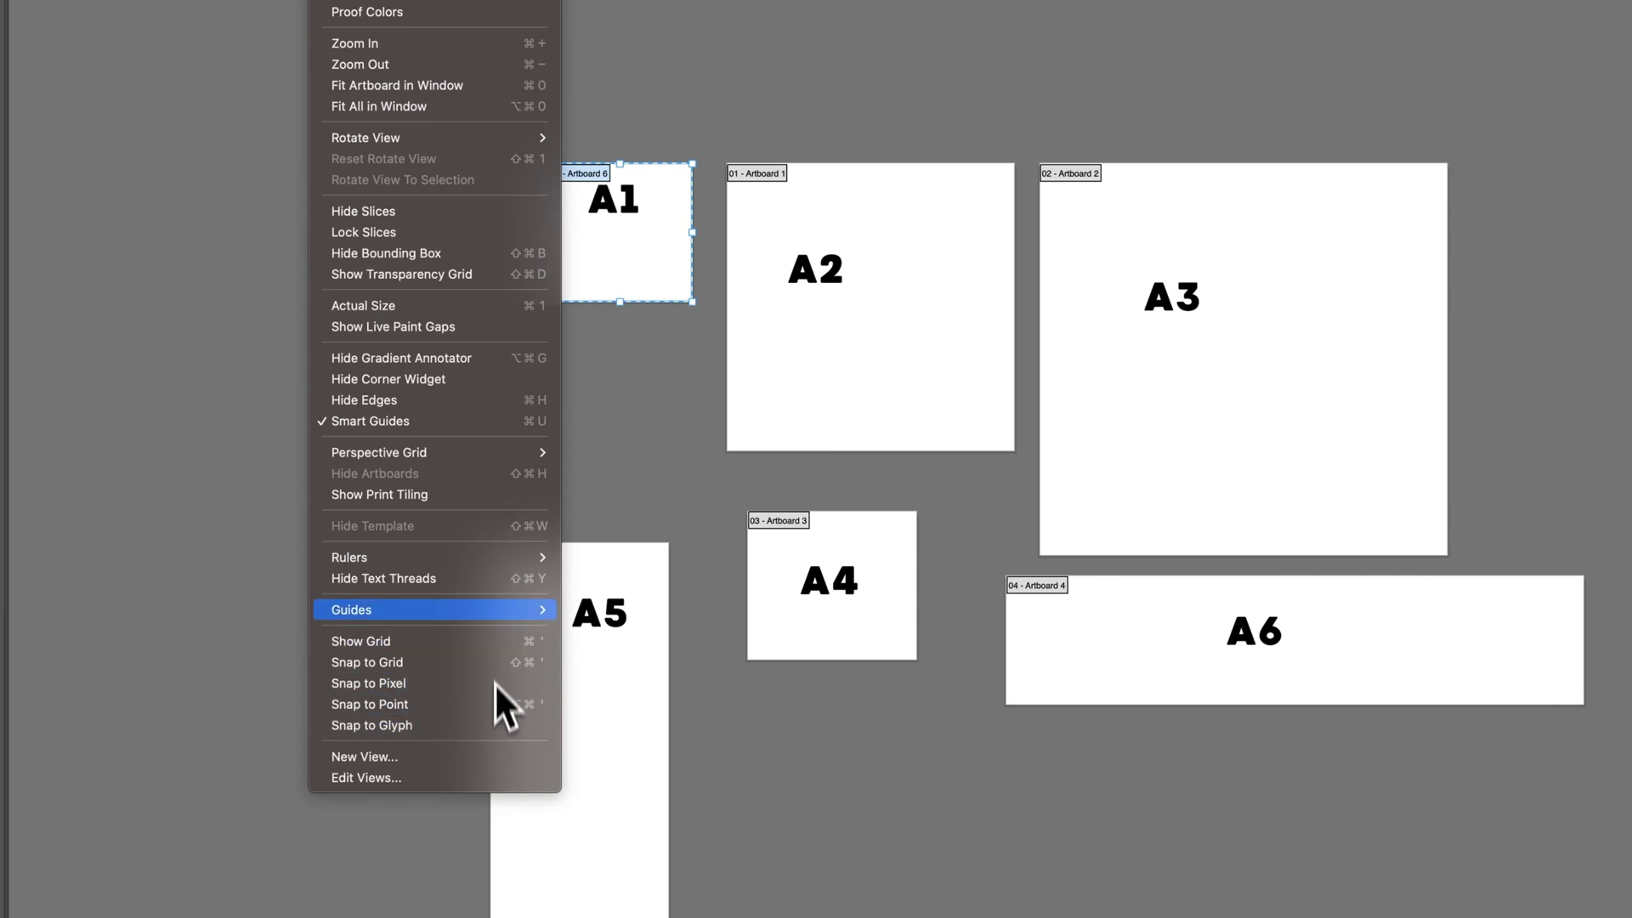
{"action": "left_click", "coordinate": [465, 421]}
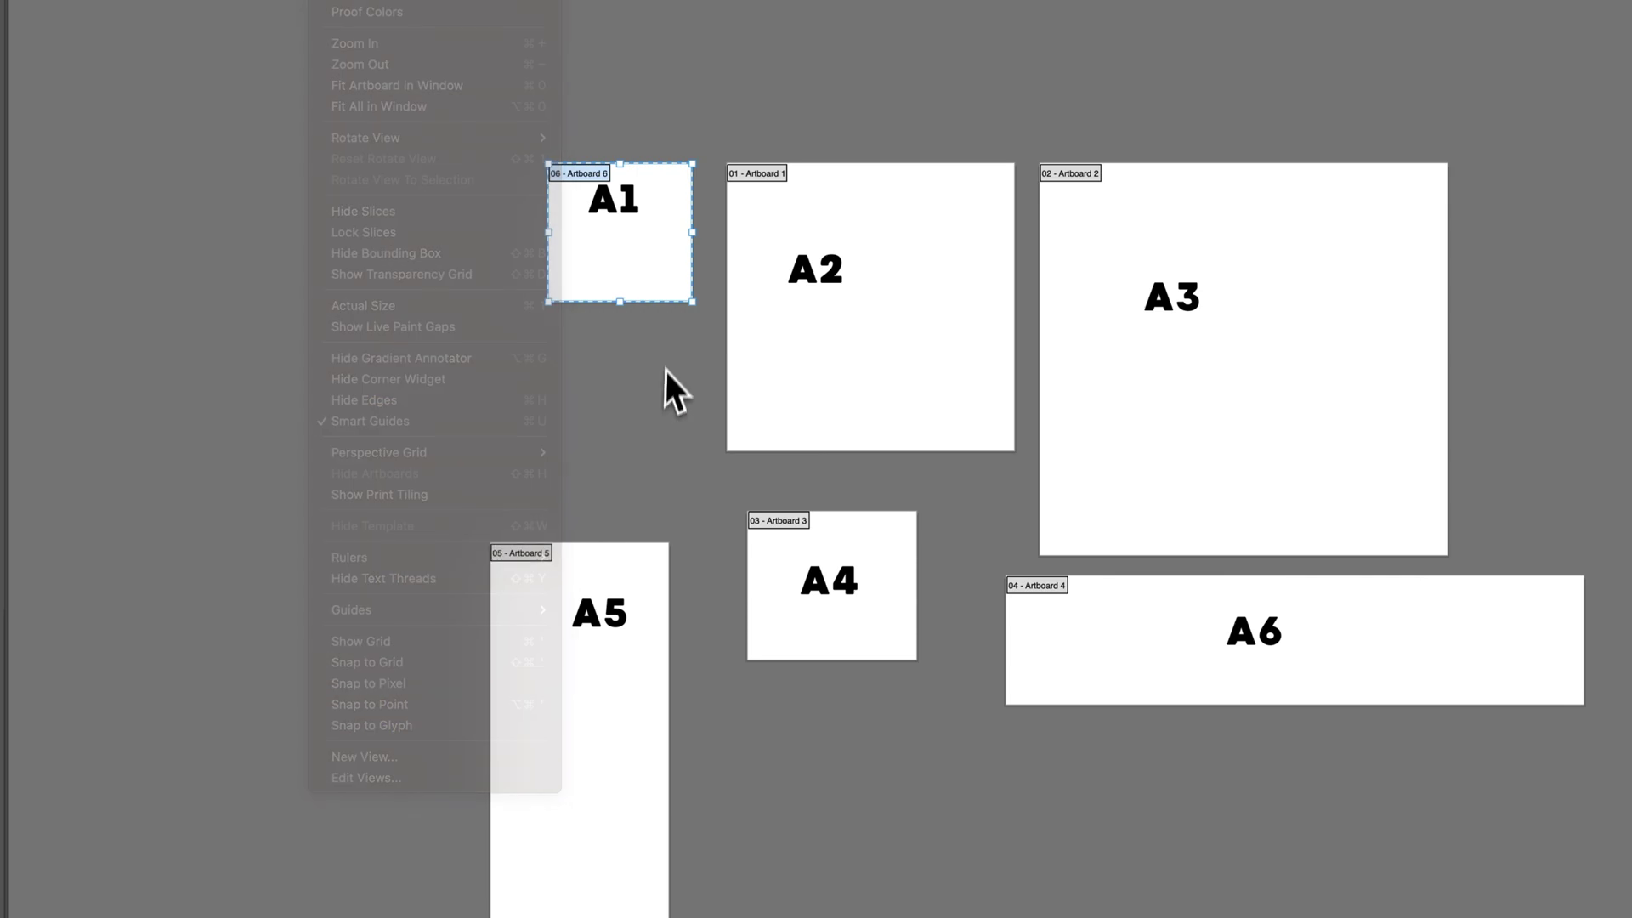
{"action": "left_click_drag", "start_coordinate": [599, 557], "coordinate": [622, 384]}
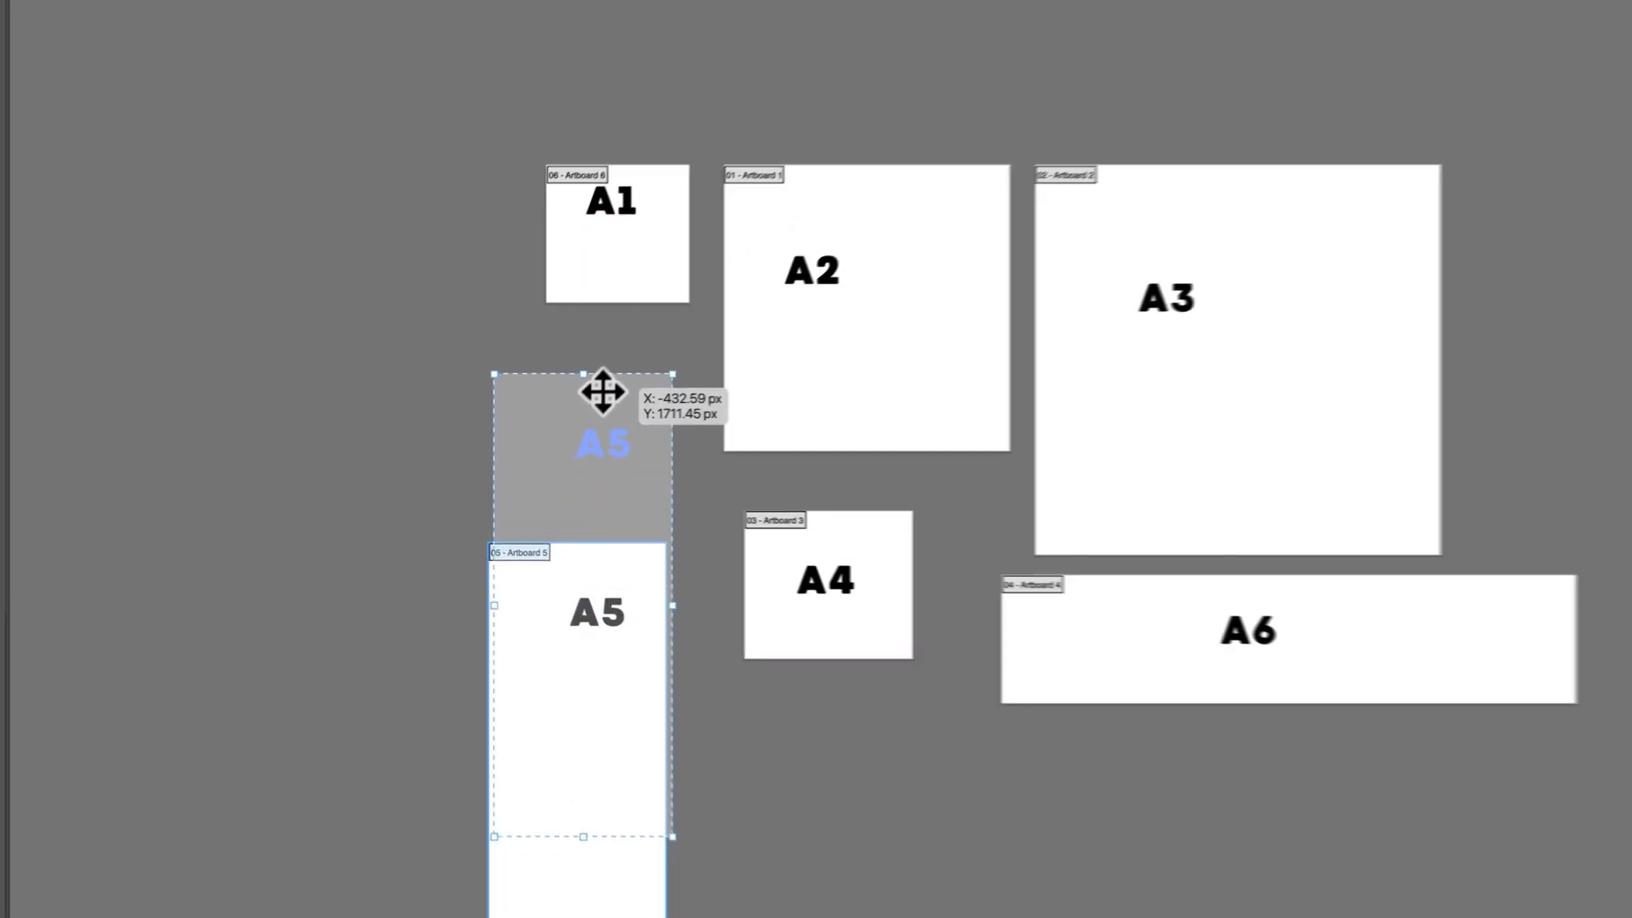
{"action": "left_click_drag", "start_coordinate": [501, 410], "coordinate": [504, 407]}
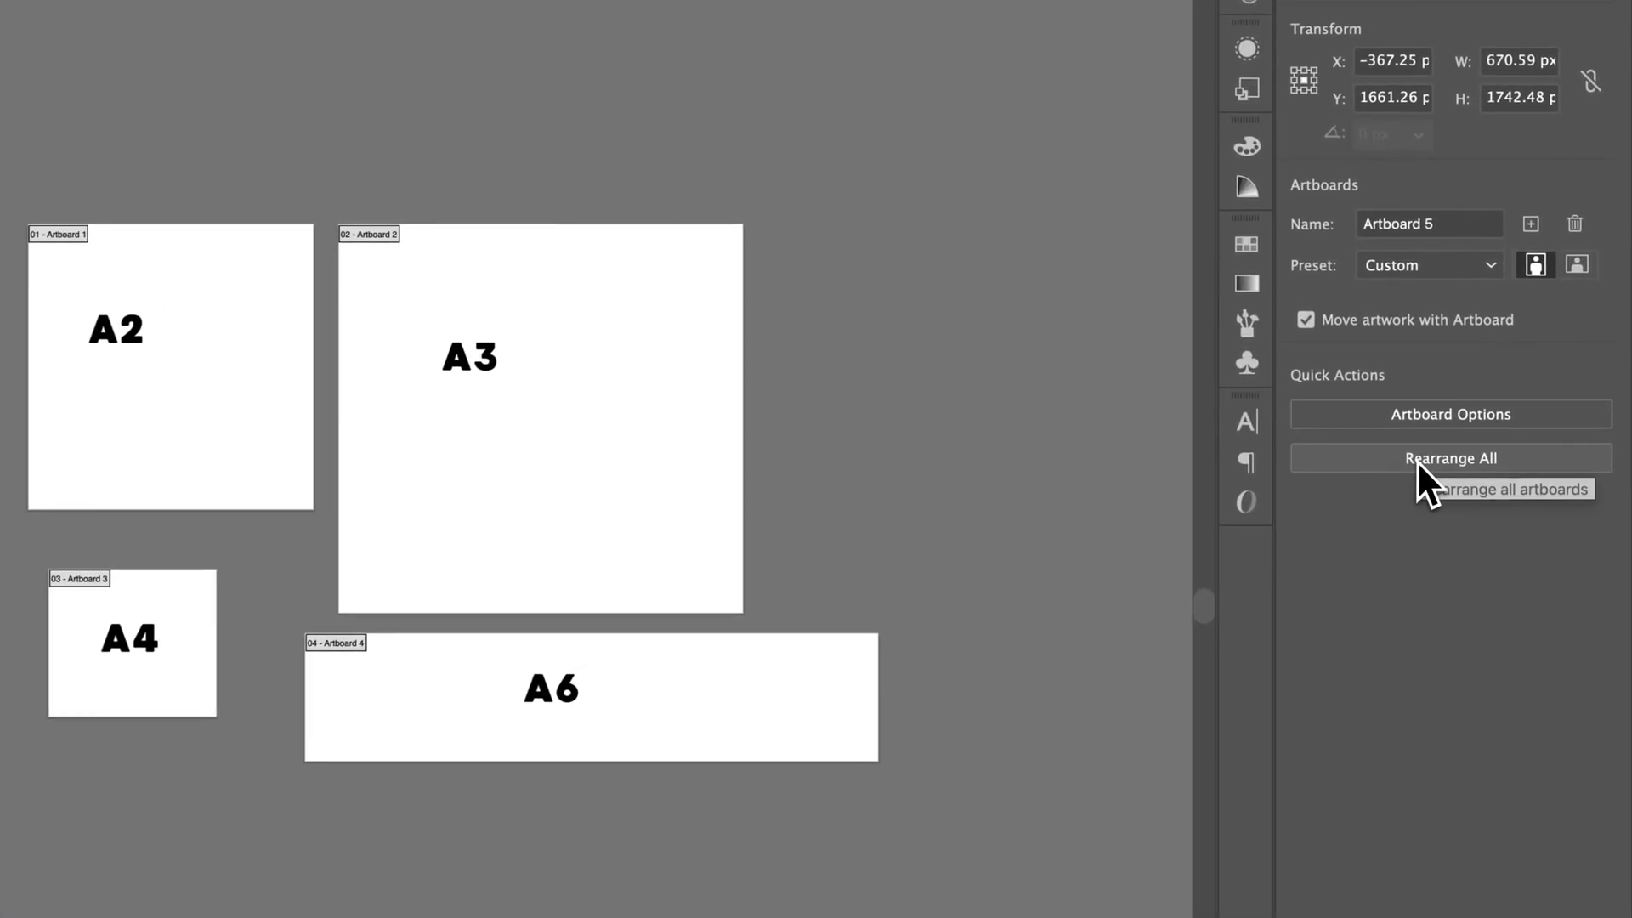
- Rearrange All Artboards as Grid by Row, left-to-right, 3 columns with 20 px spacing
{"action": "left_click", "coordinate": [1422, 462]}
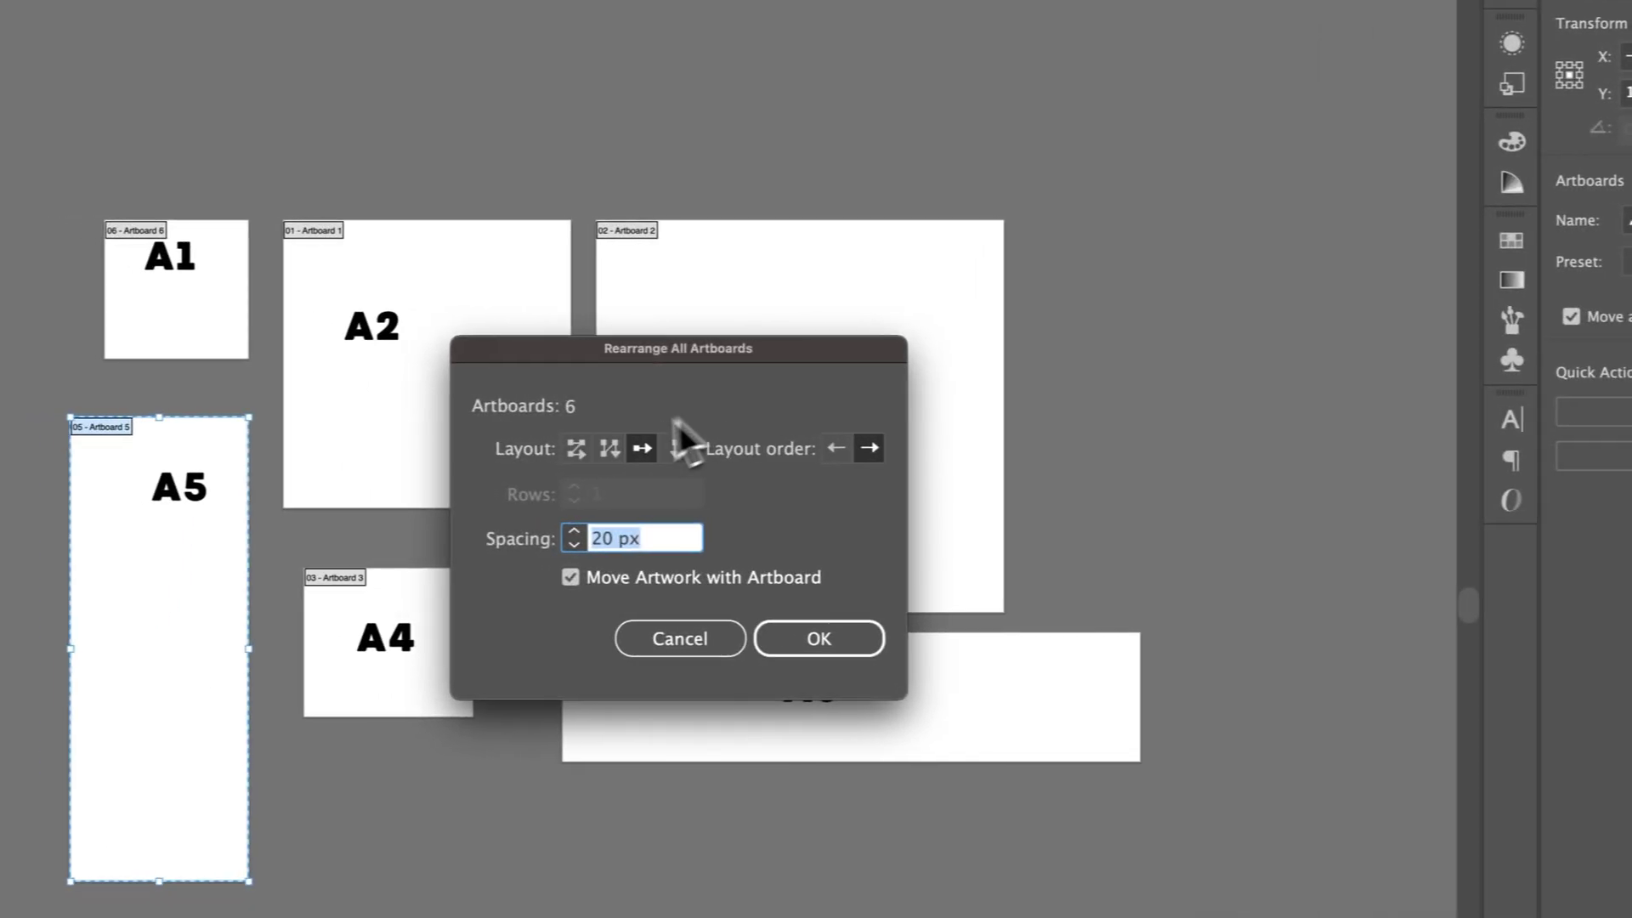
{"action": "left_click", "coordinate": [579, 450]}
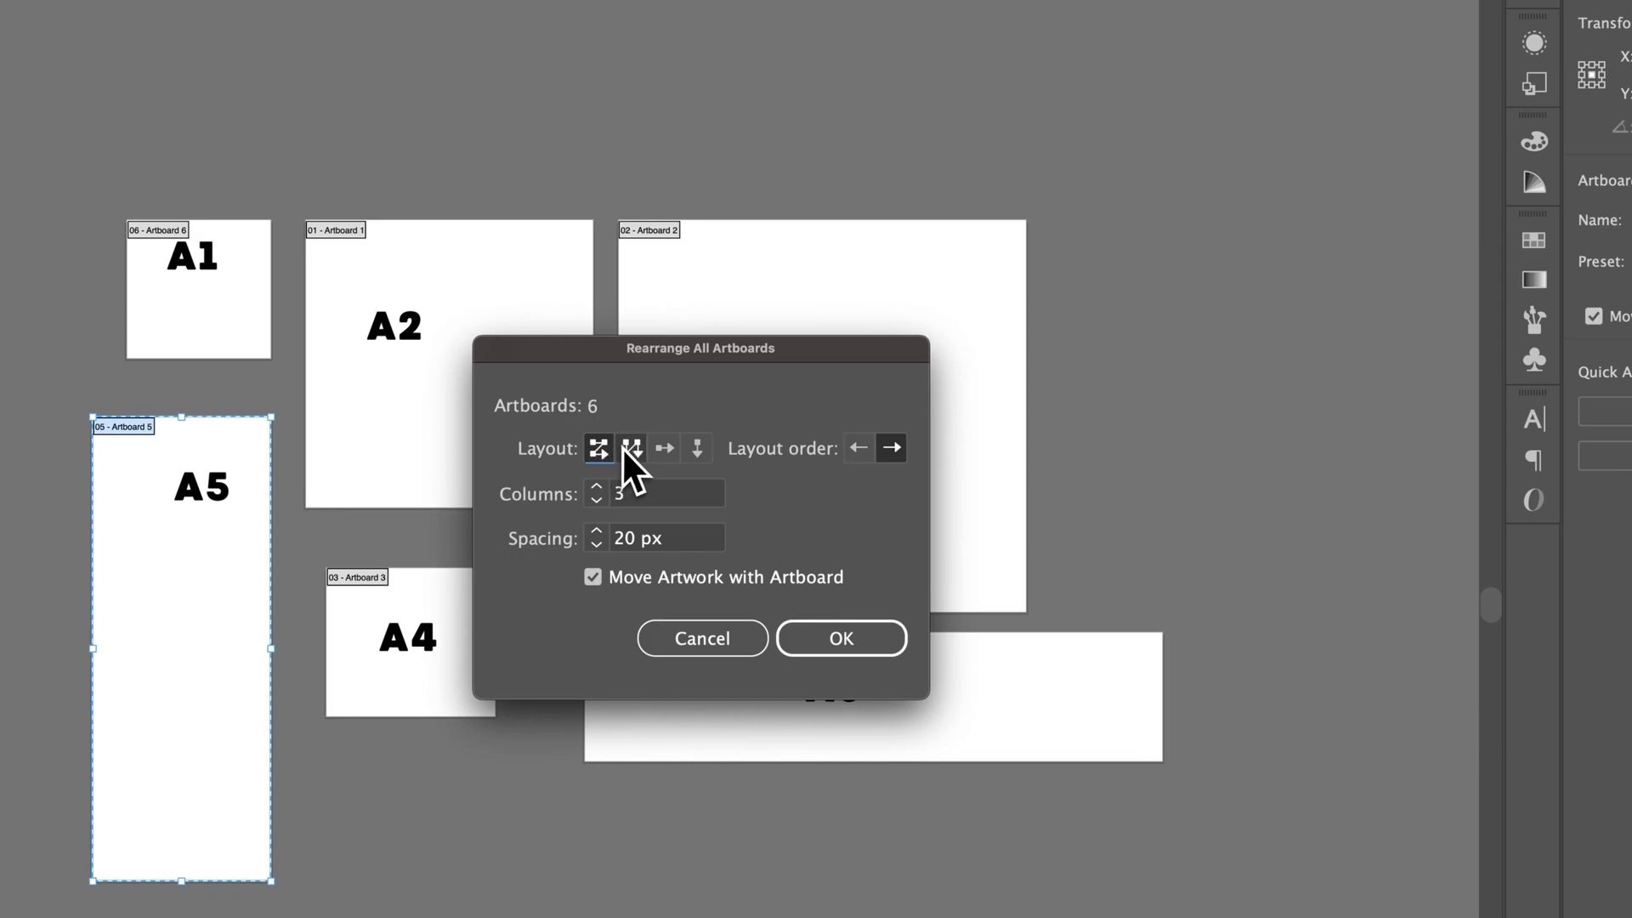
{"action": "left_click", "coordinate": [630, 451]}
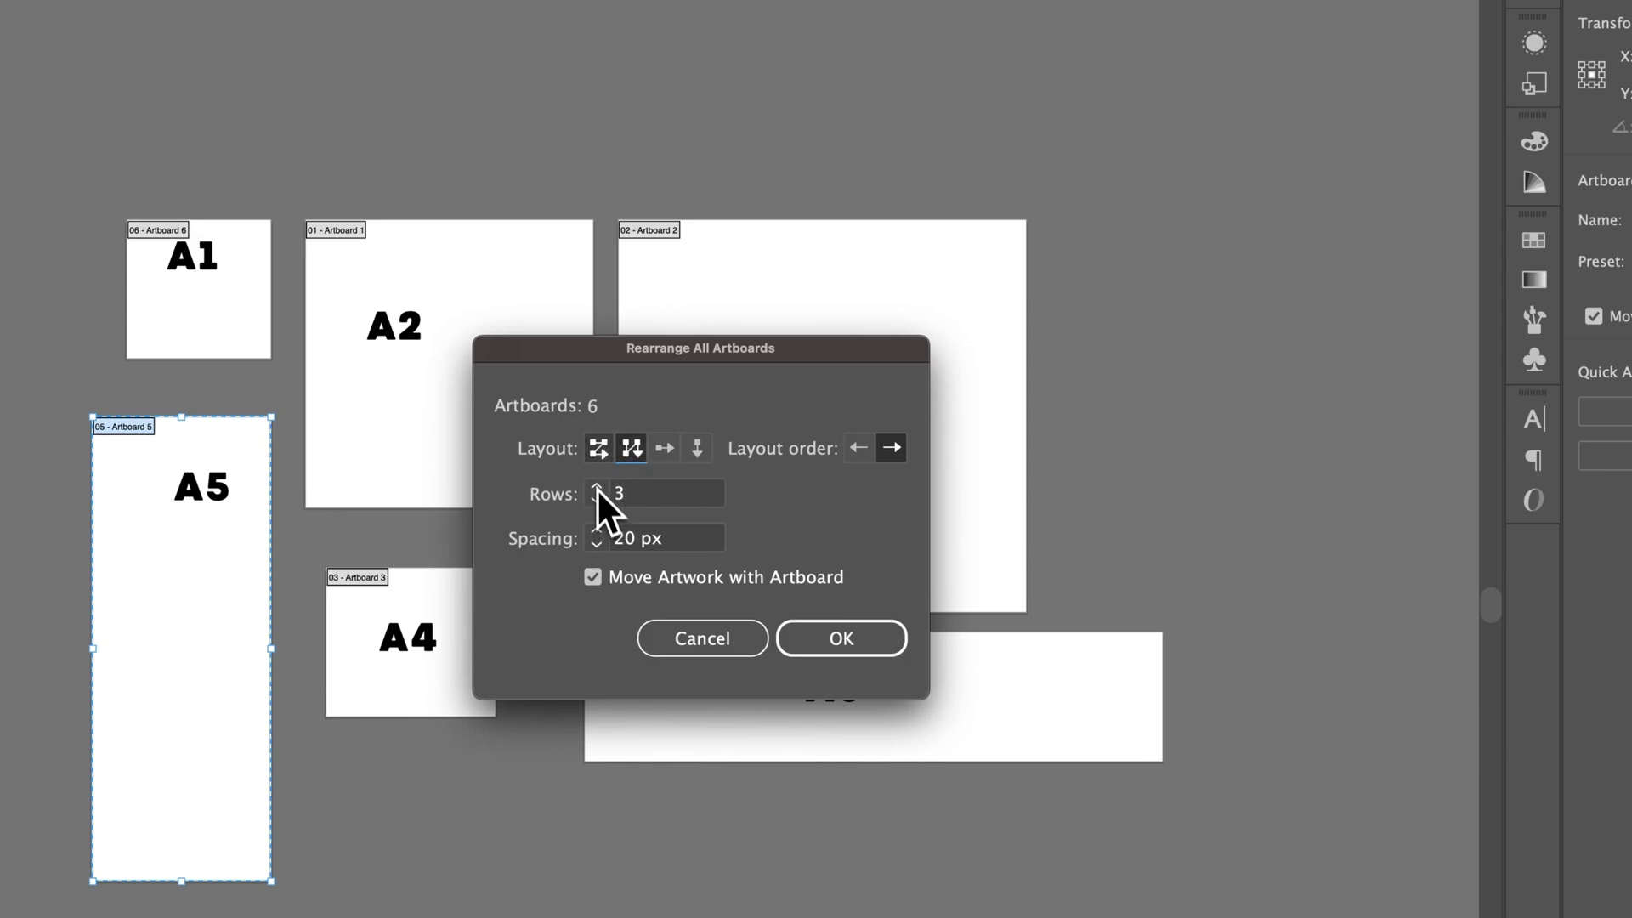
{"action": "left_click", "coordinate": [599, 453]}
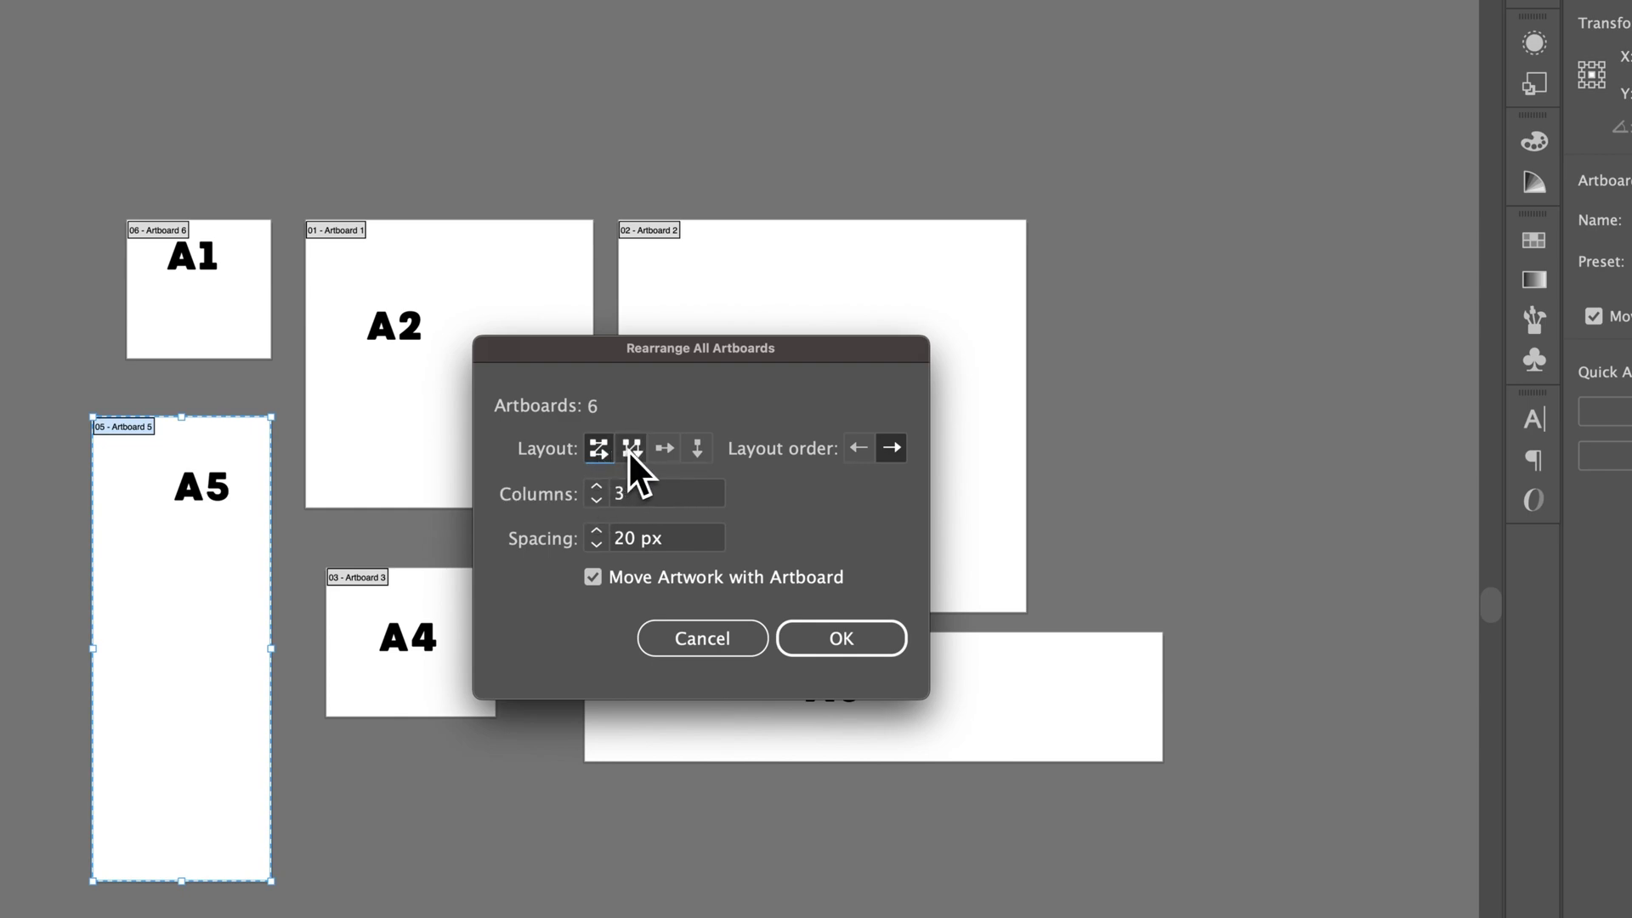
{"action": "left_click", "coordinate": [856, 447]}
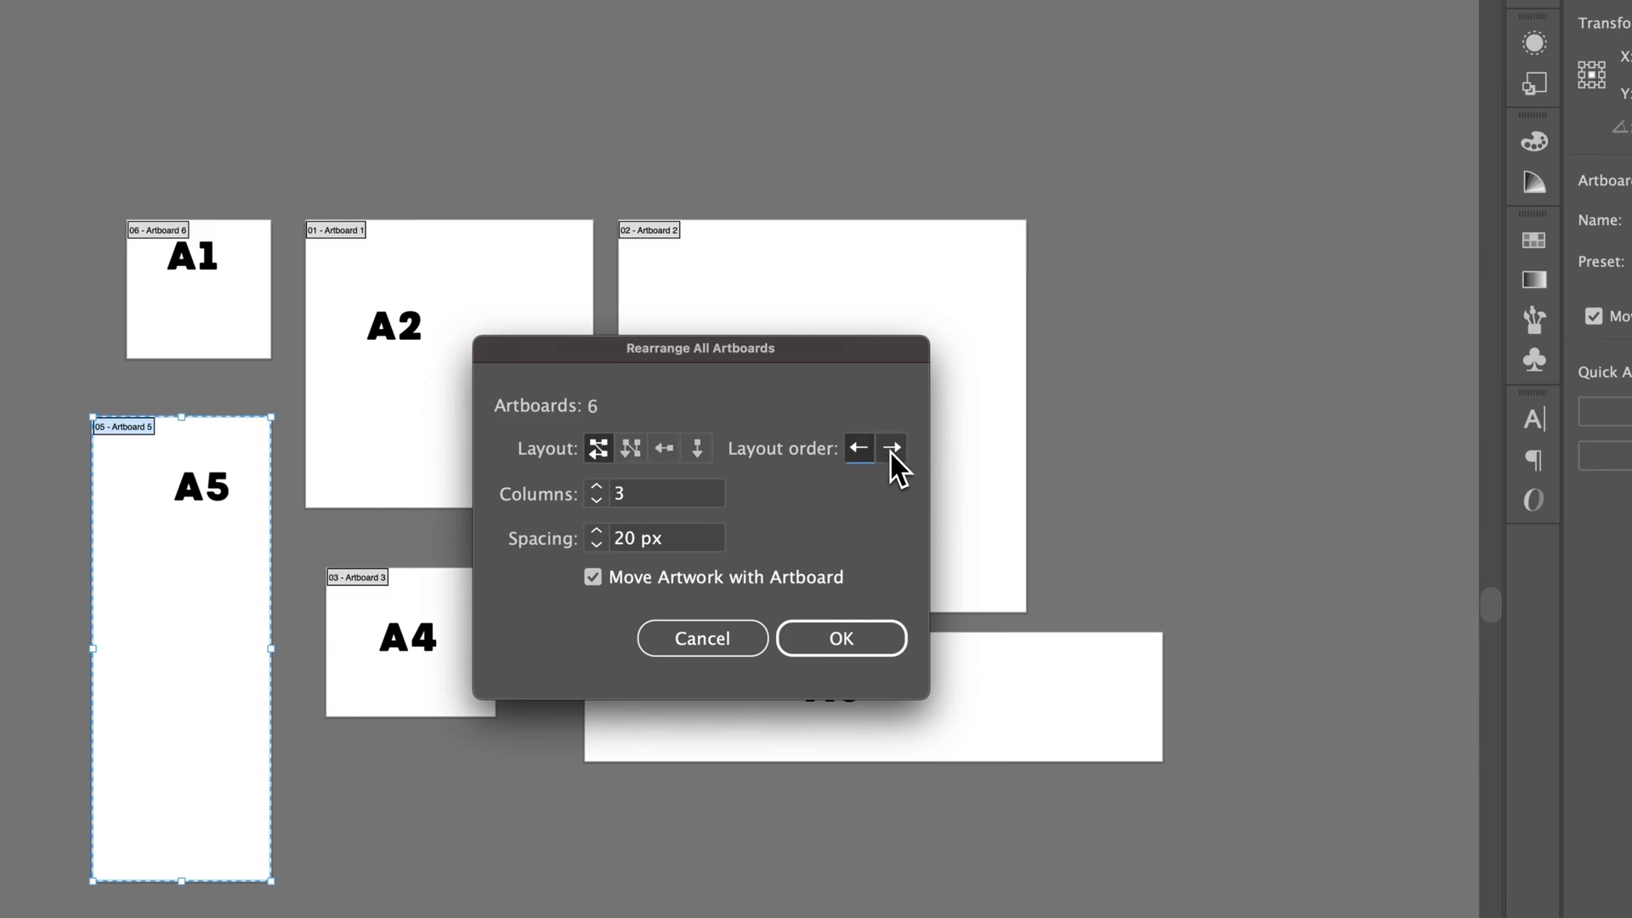
{"action": "left_click", "coordinate": [890, 455]}
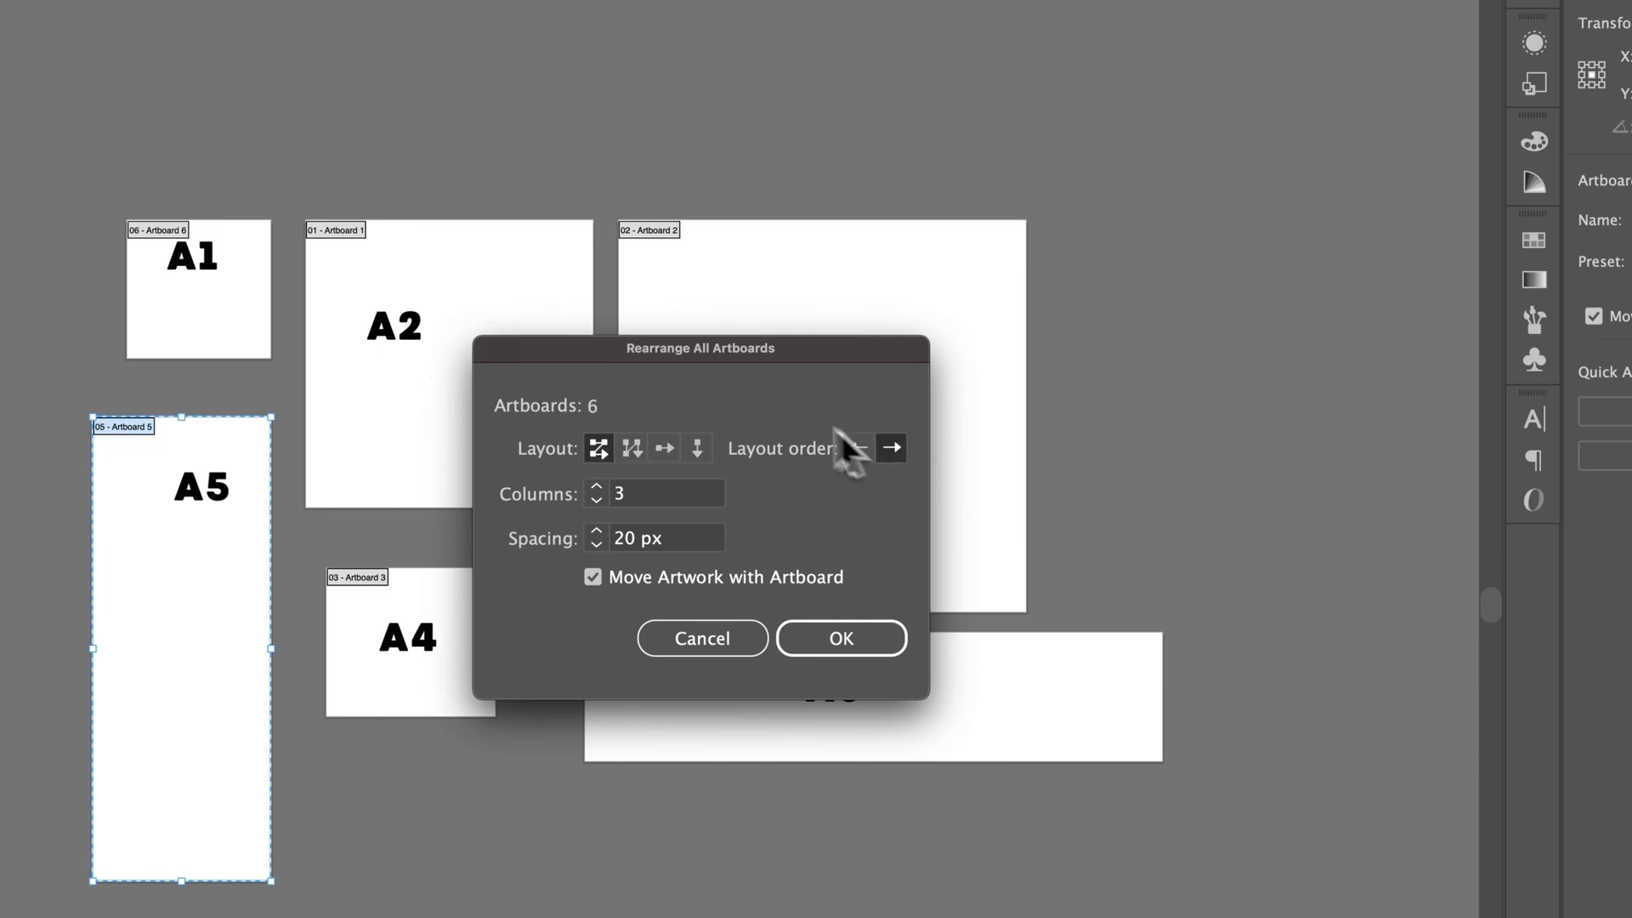
{"action": "left_click", "coordinate": [667, 452]}
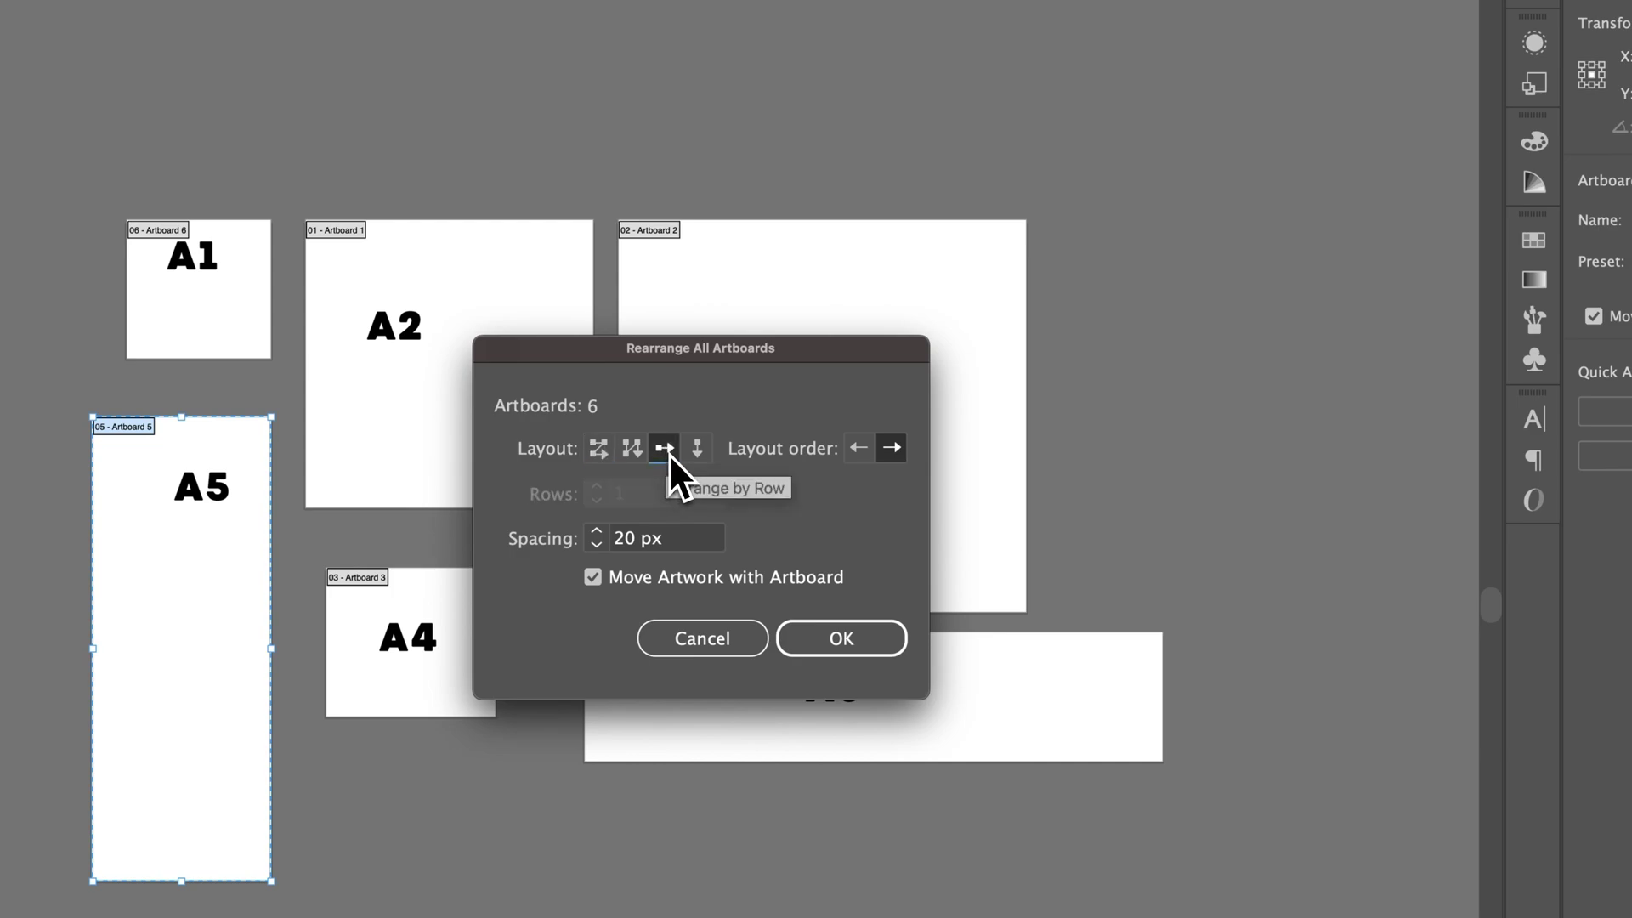
{"action": "left_click", "coordinate": [698, 454]}
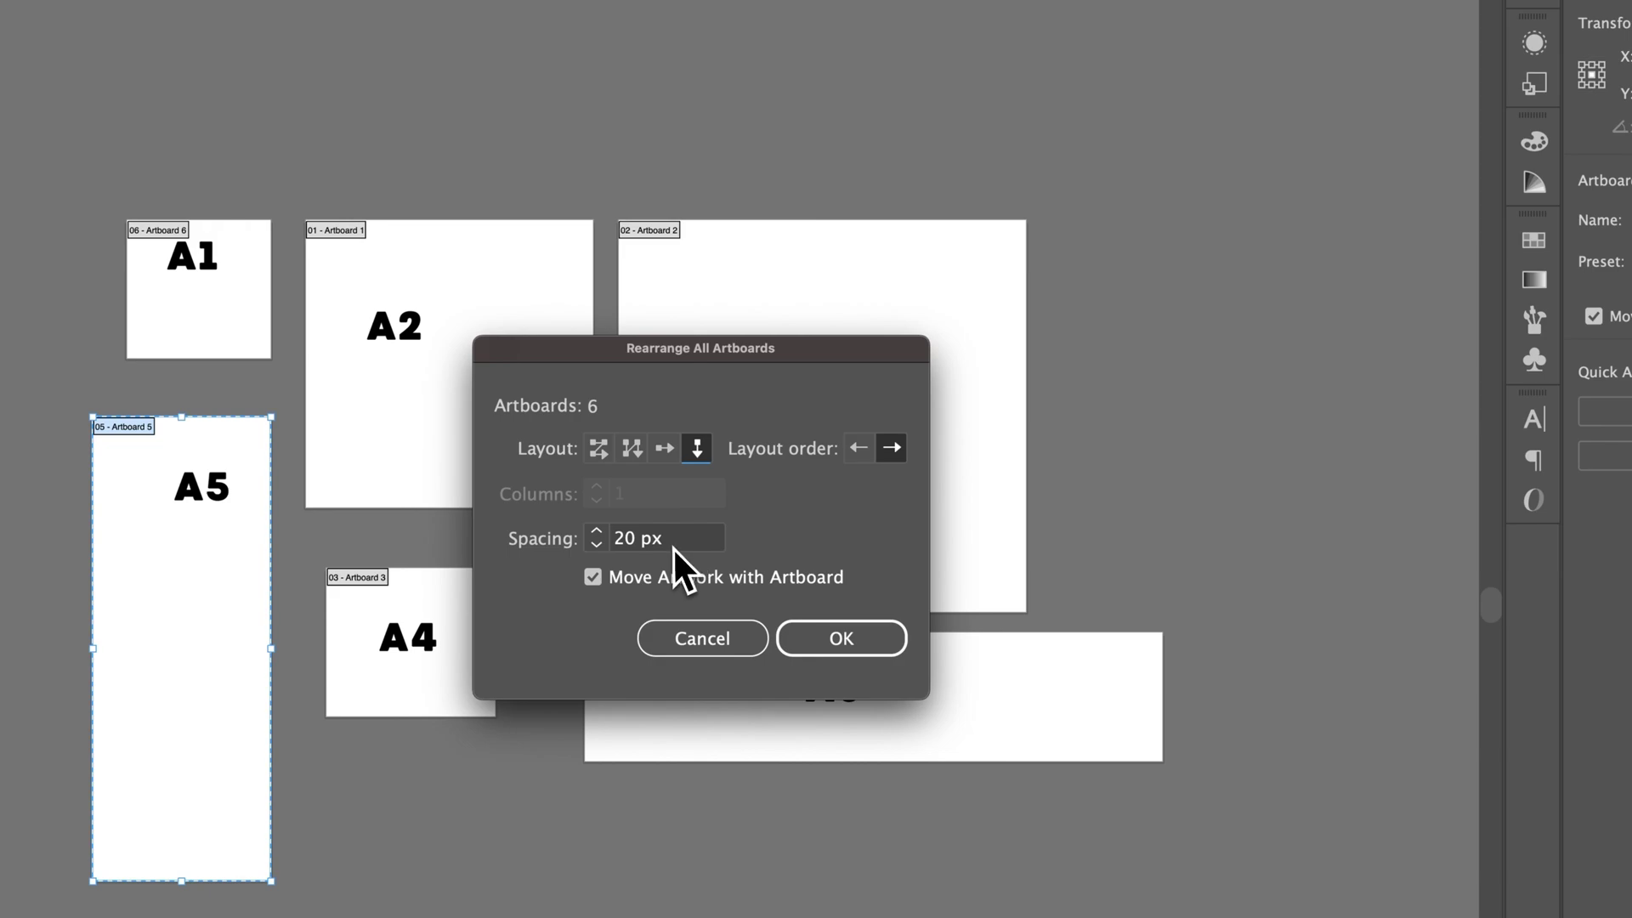
{"action": "left_click", "coordinate": [629, 543]}
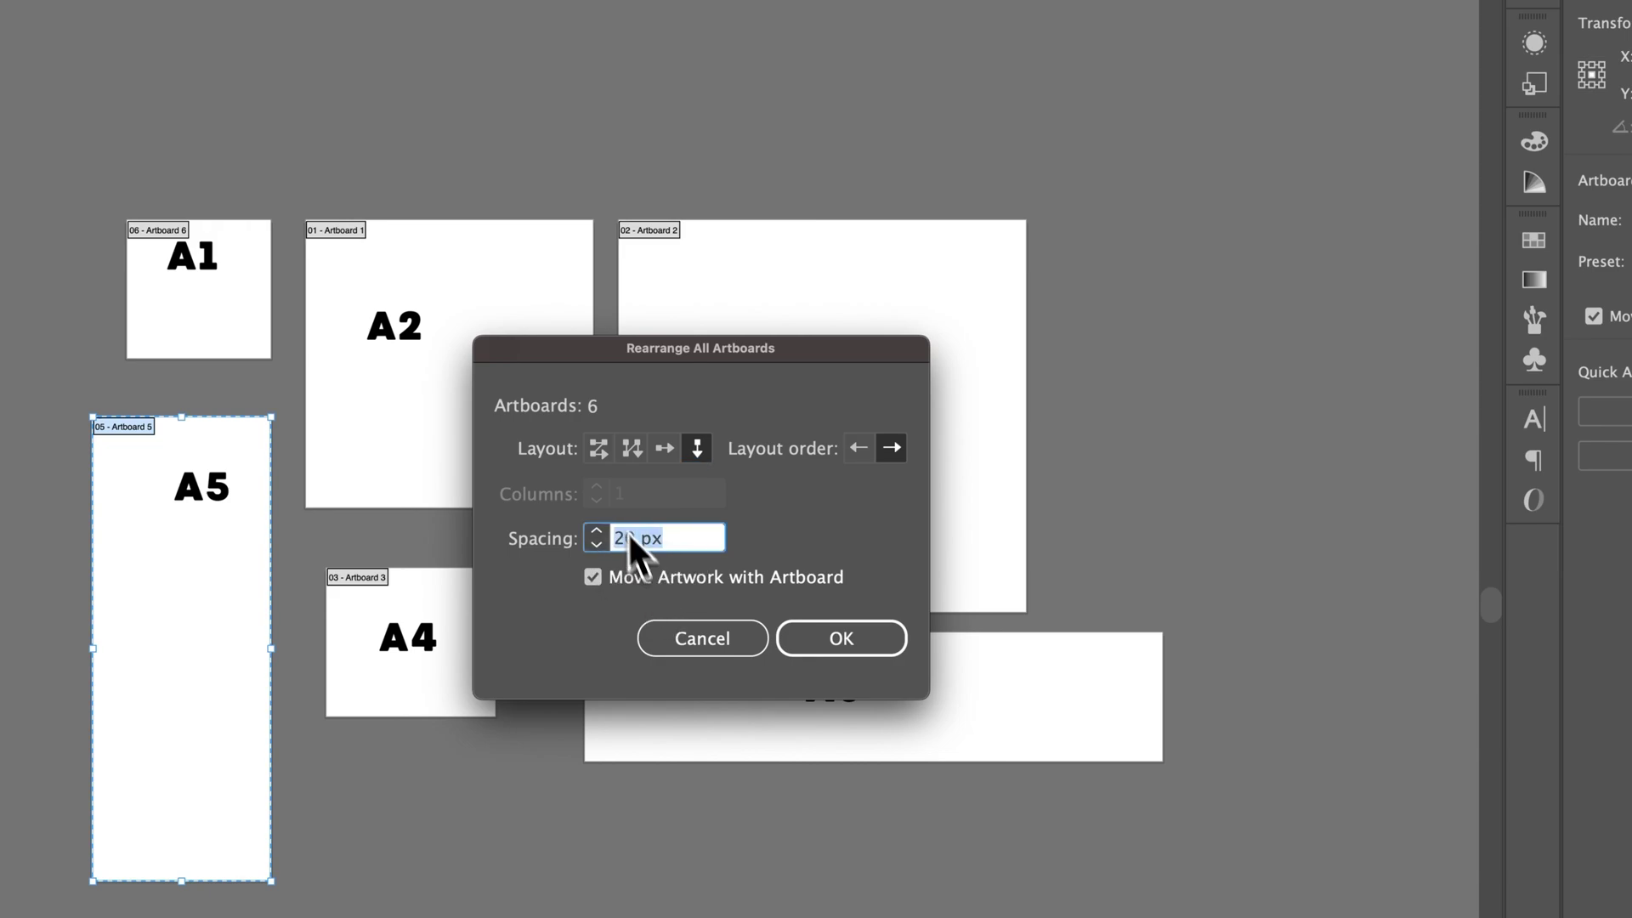
{"action": "left_click", "coordinate": [599, 449]}
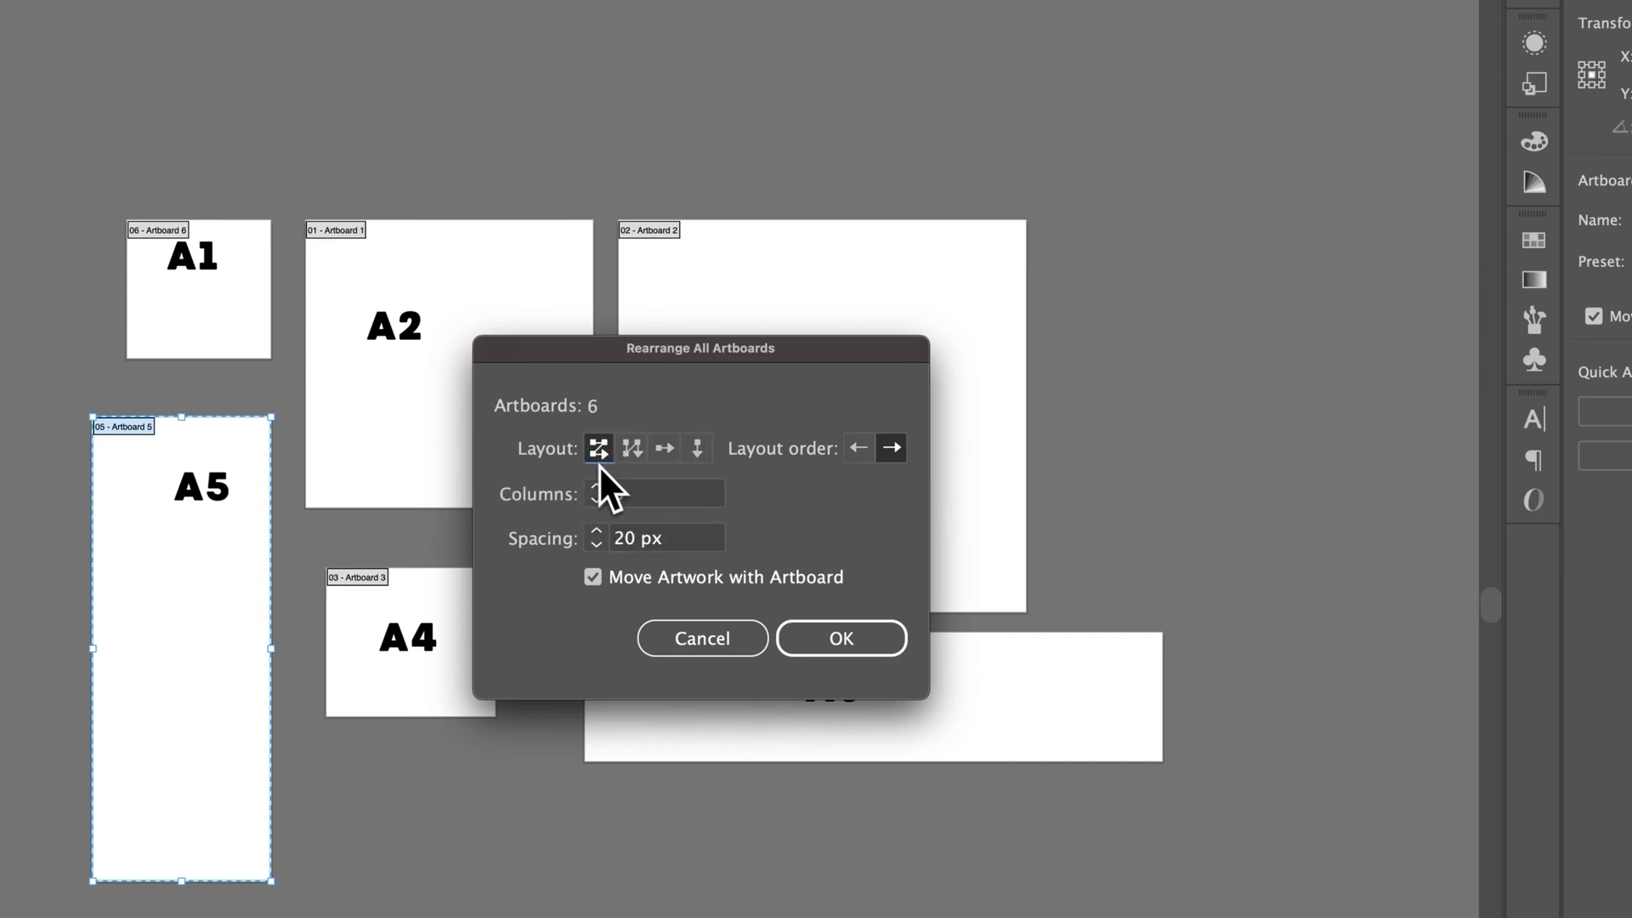
{"action": "left_click", "coordinate": [867, 651]}
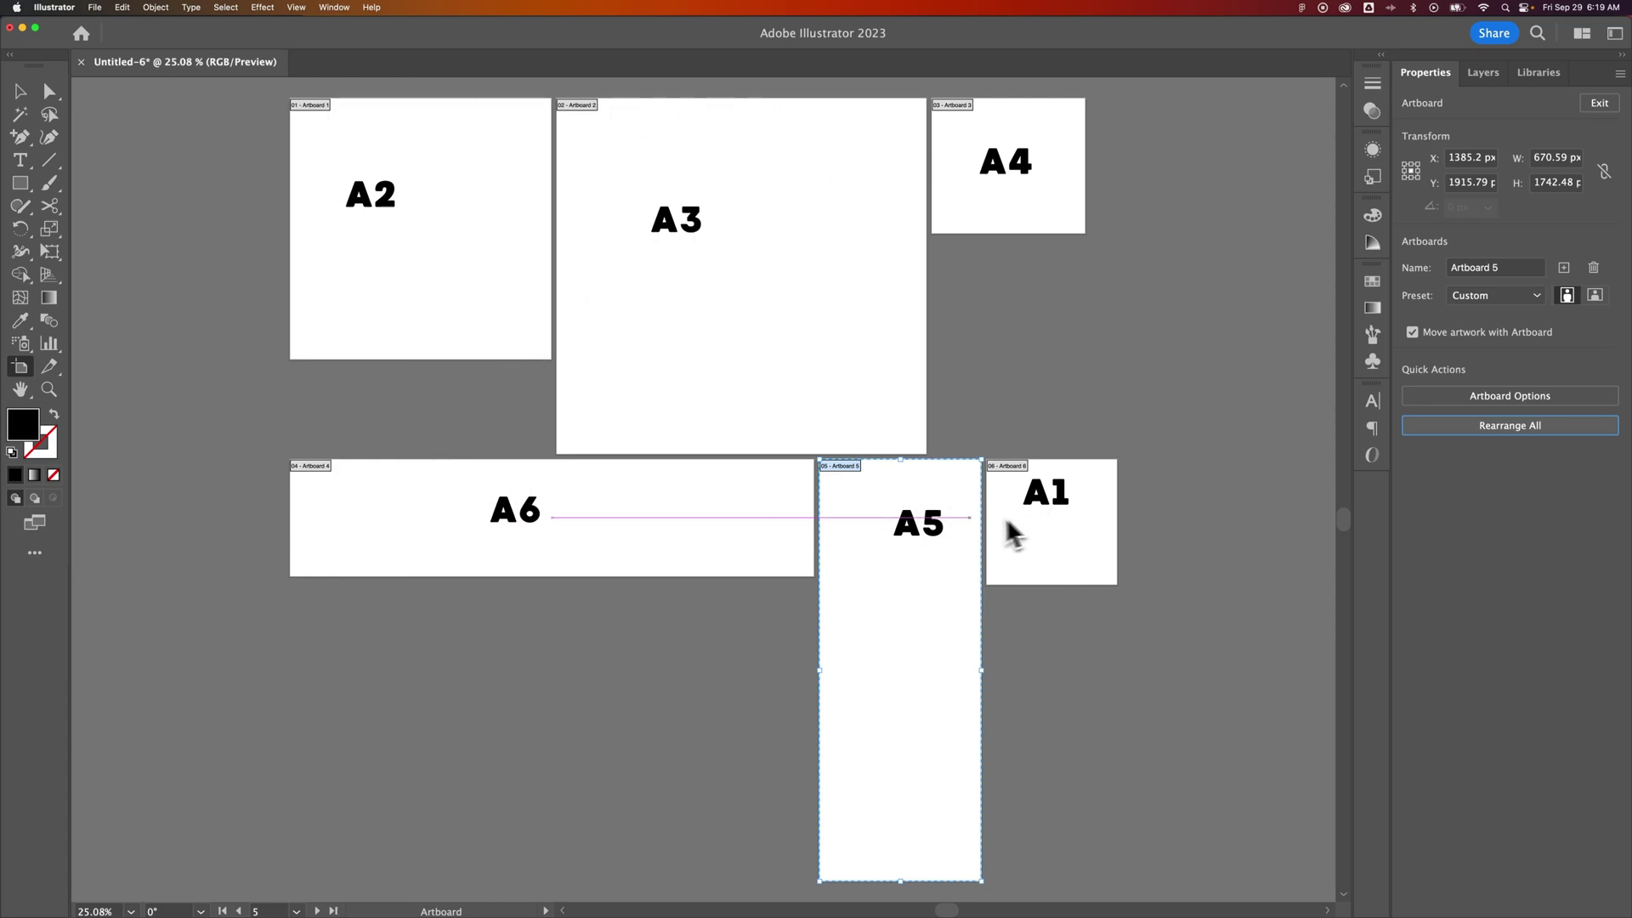
- Rearrange All Artboards again with Columns lowered to 2, giving three rows of two
{"action": "left_click", "coordinate": [1483, 427]}
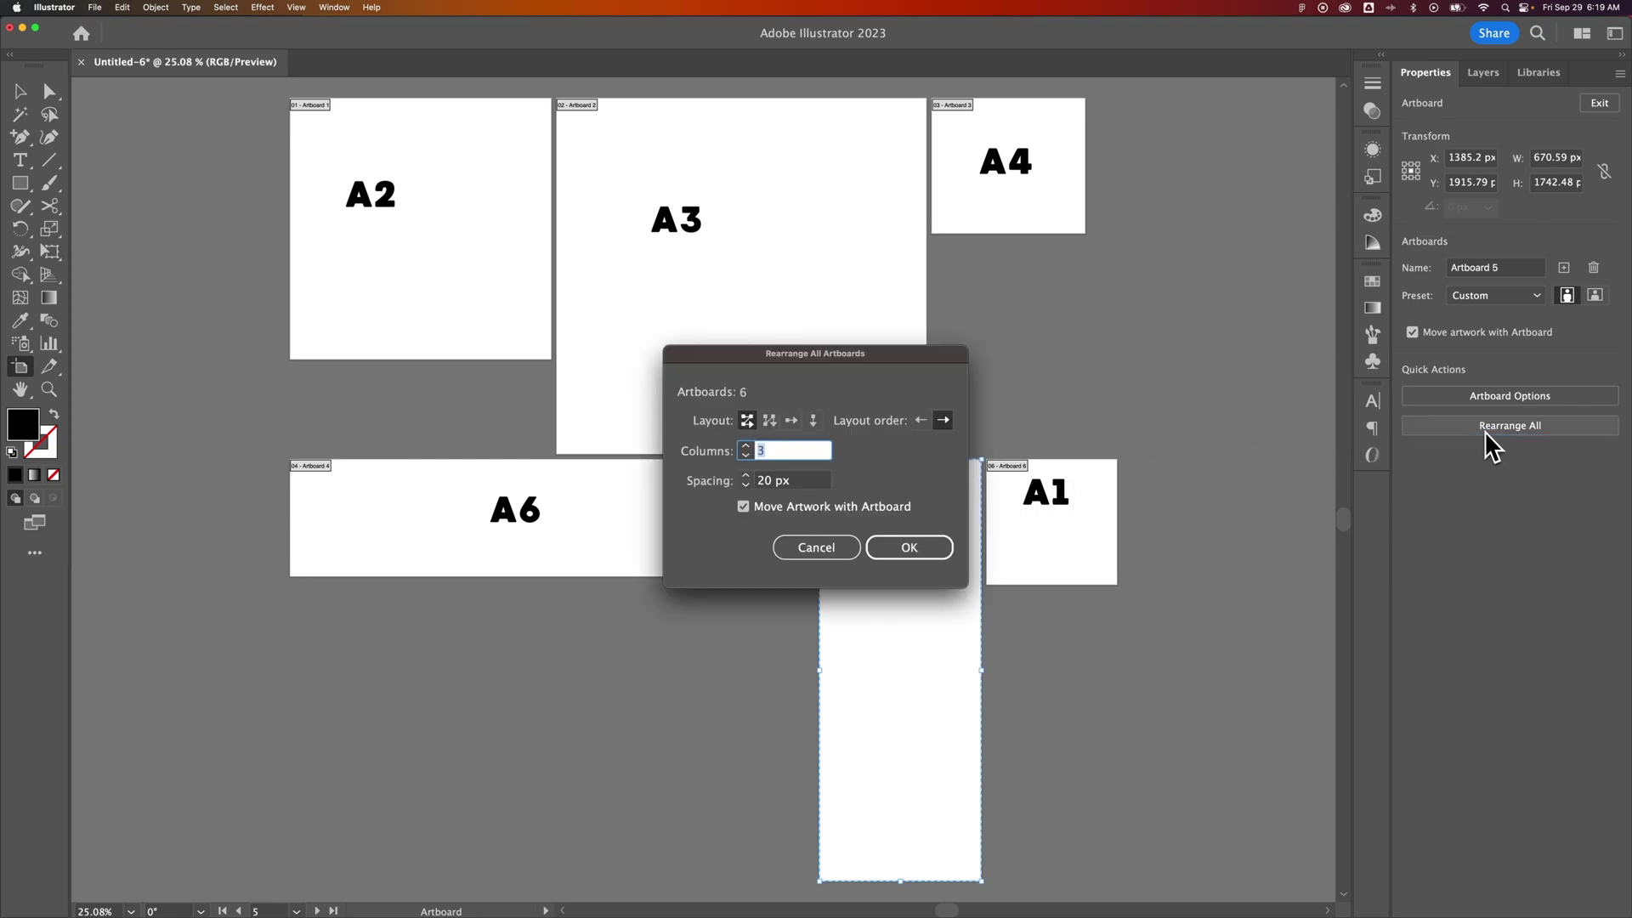
{"action": "left_click", "coordinate": [745, 455]}
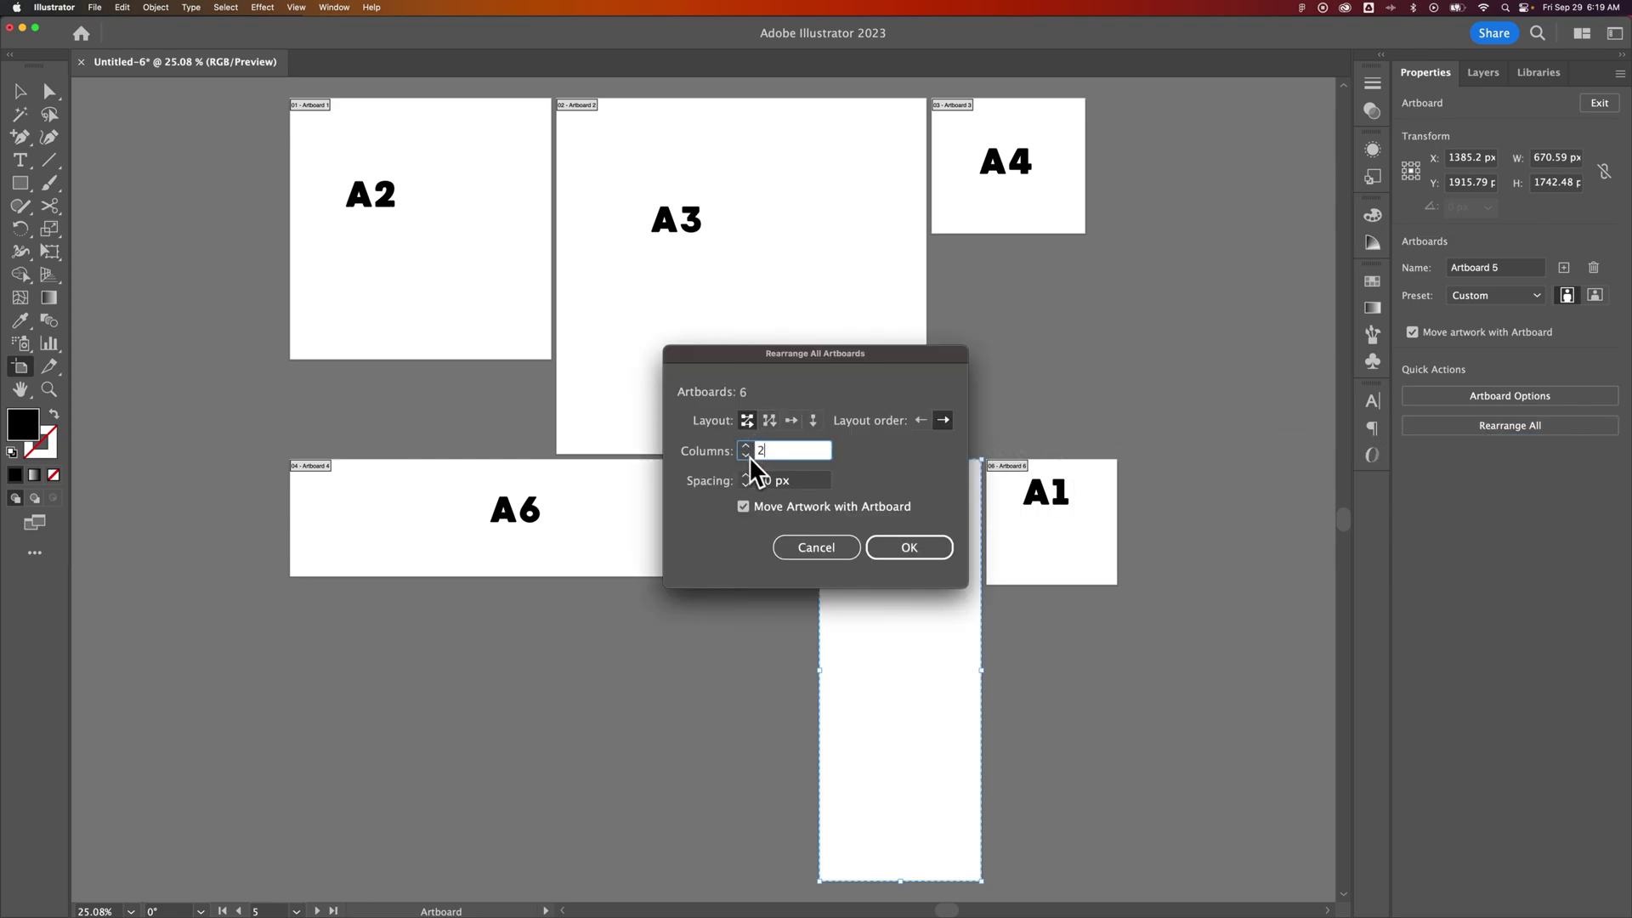
{"action": "left_click", "coordinate": [934, 549]}
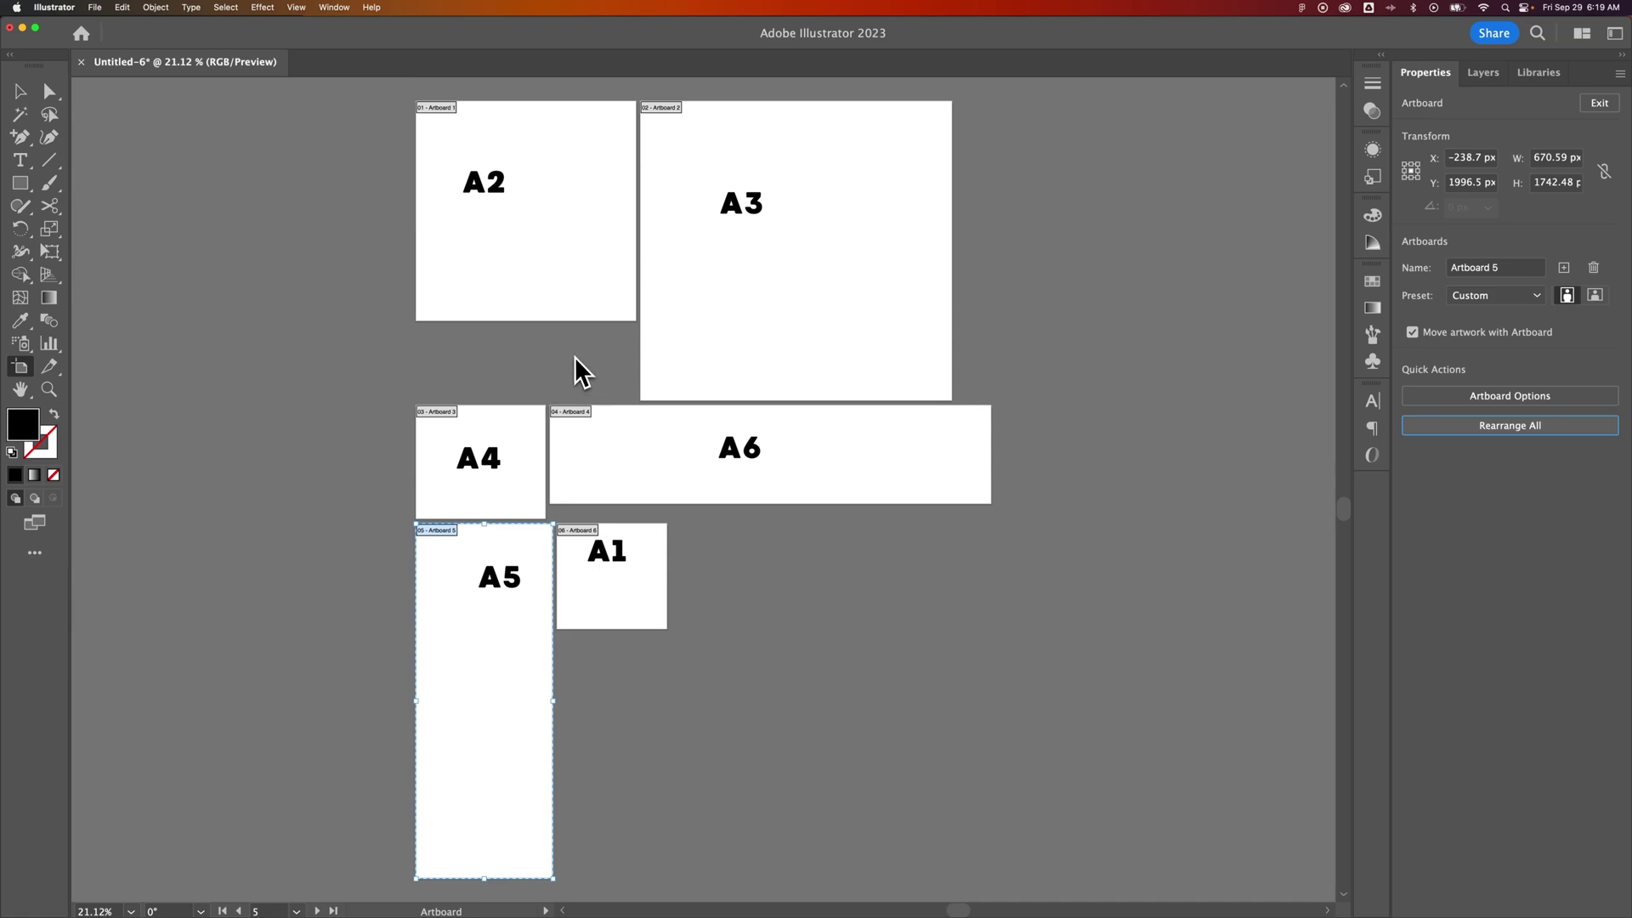
- Rearrange All Artboards with Arrange by Row, lining up A2, A3, A4, A6, A5, A1
{"action": "left_click", "coordinate": [1466, 426]}
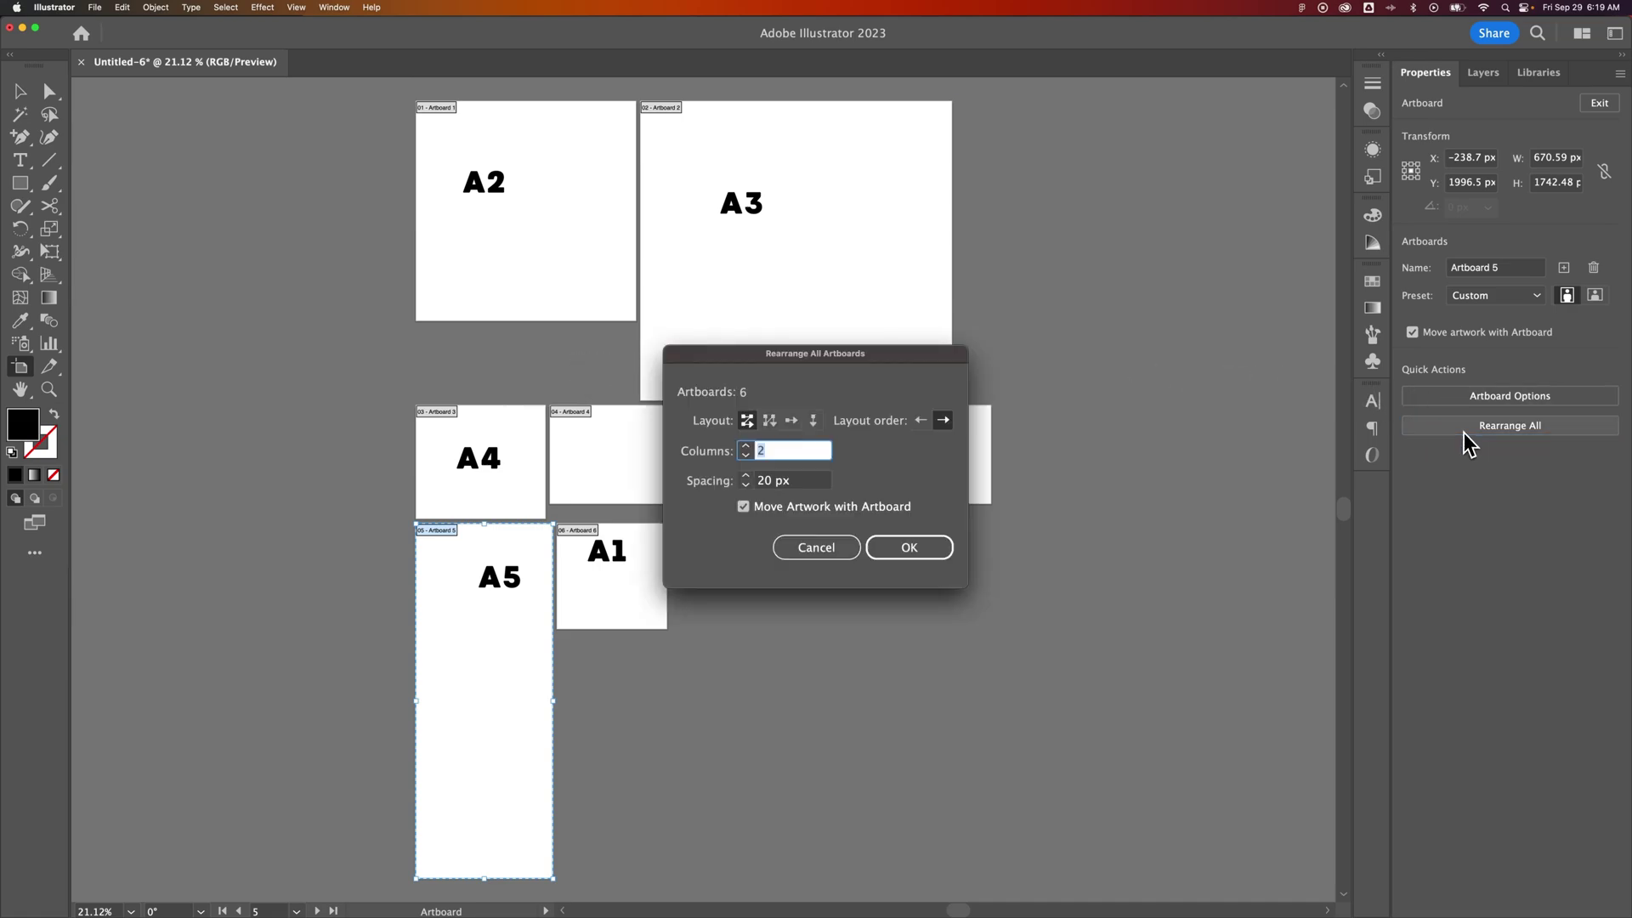
{"action": "left_click", "coordinate": [791, 420]}
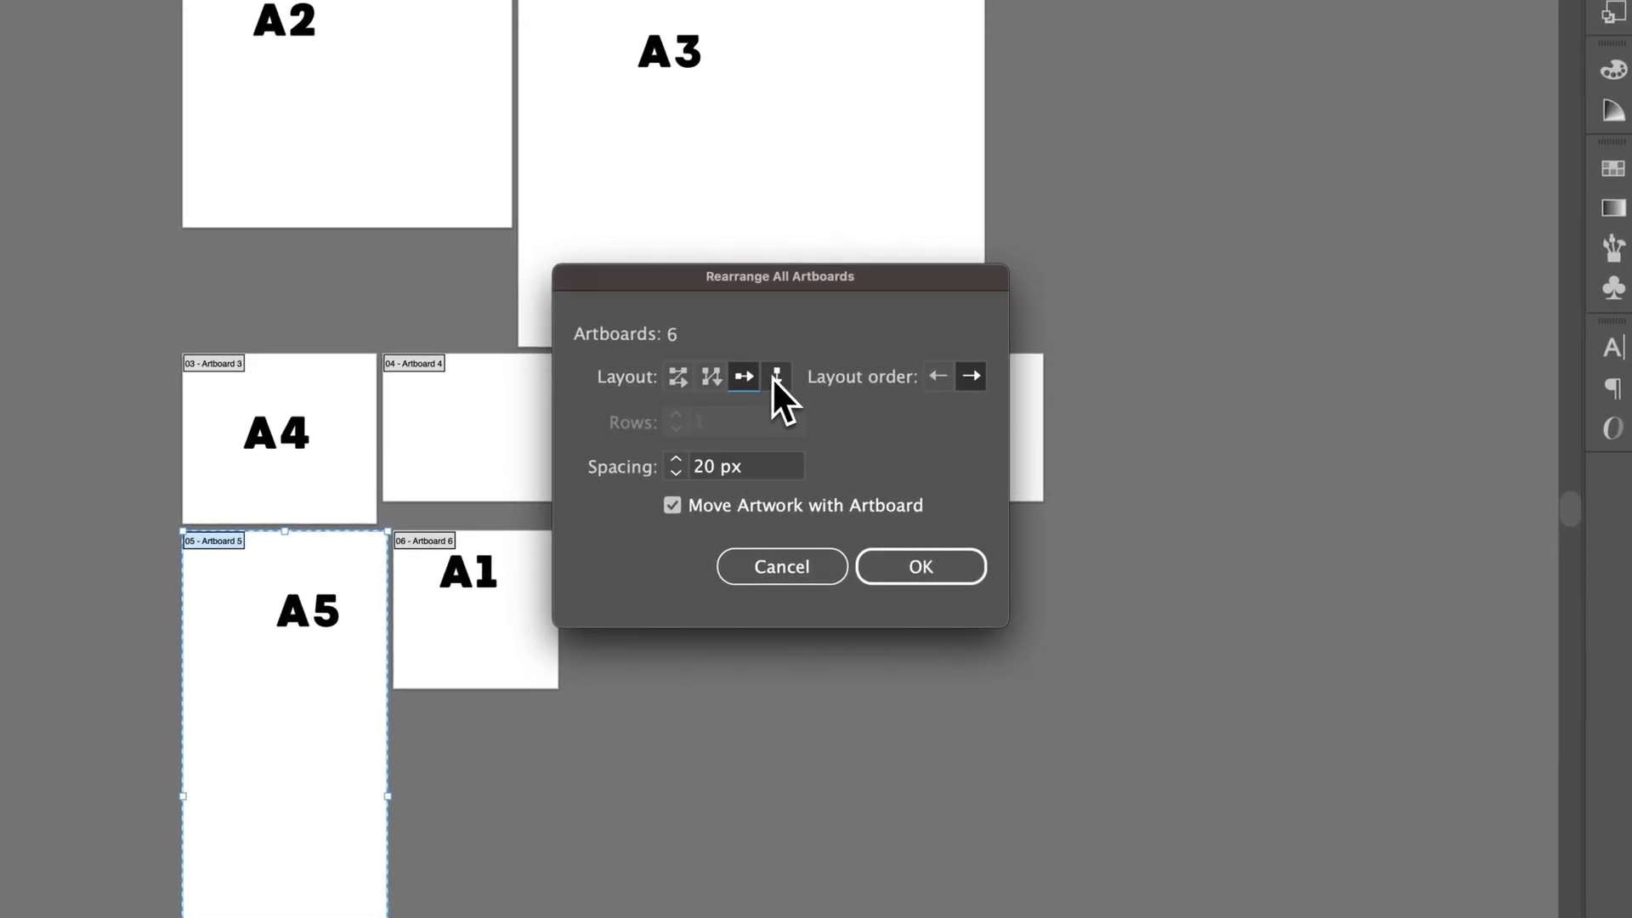
{"action": "left_click", "coordinate": [779, 376]}
{"action": "left_click", "coordinate": [745, 378]}
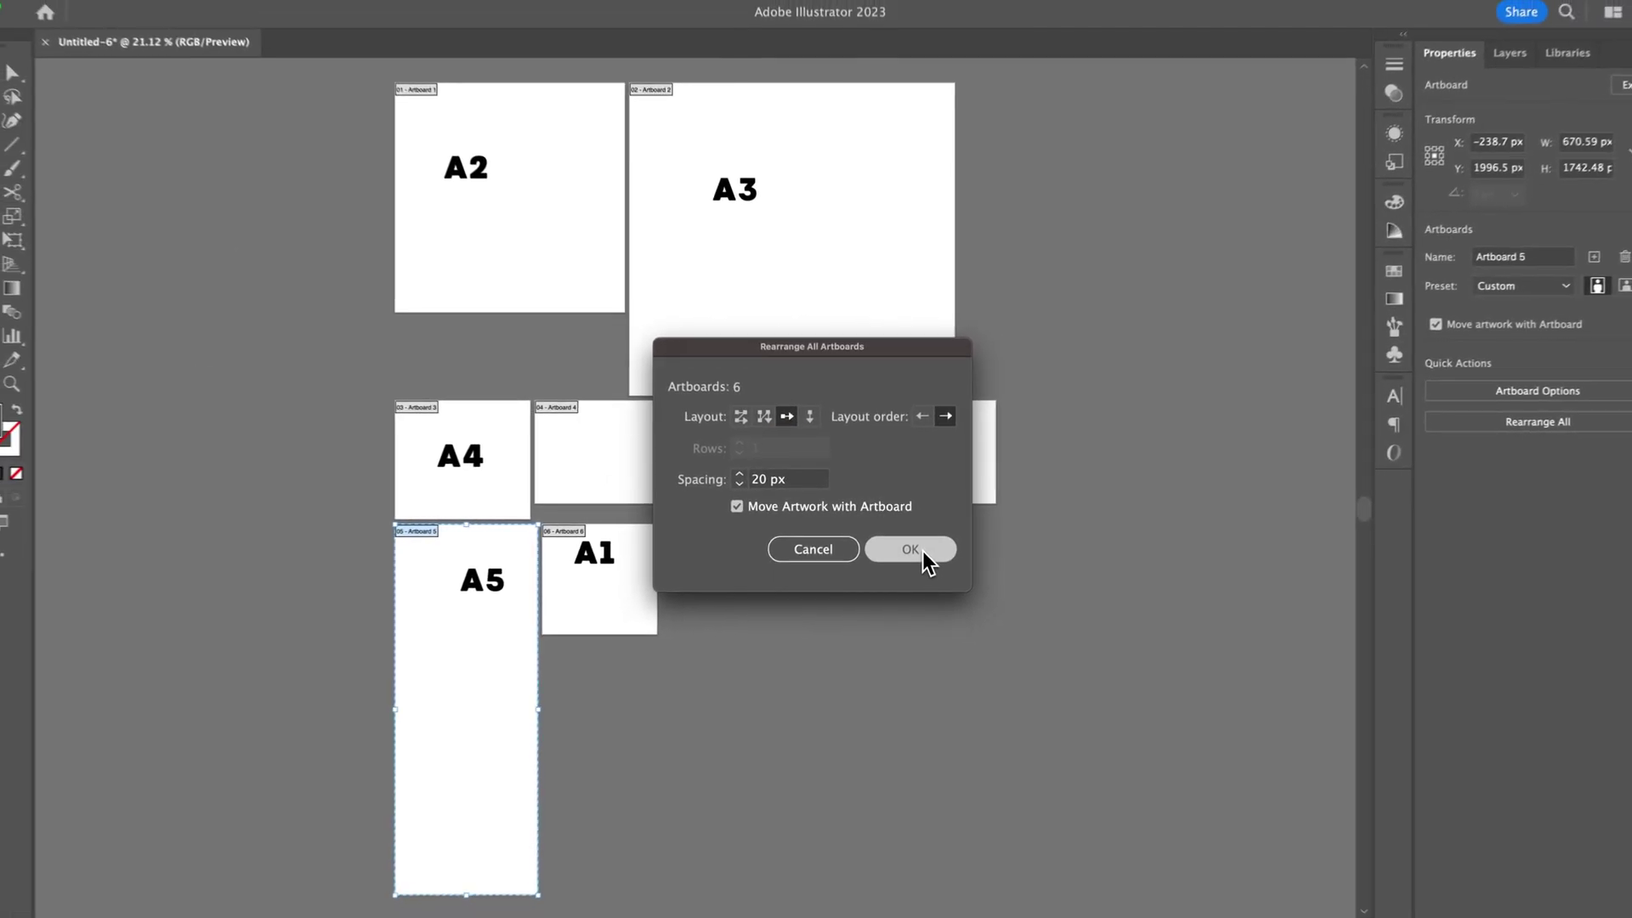
{"action": "left_click", "coordinate": [921, 567]}
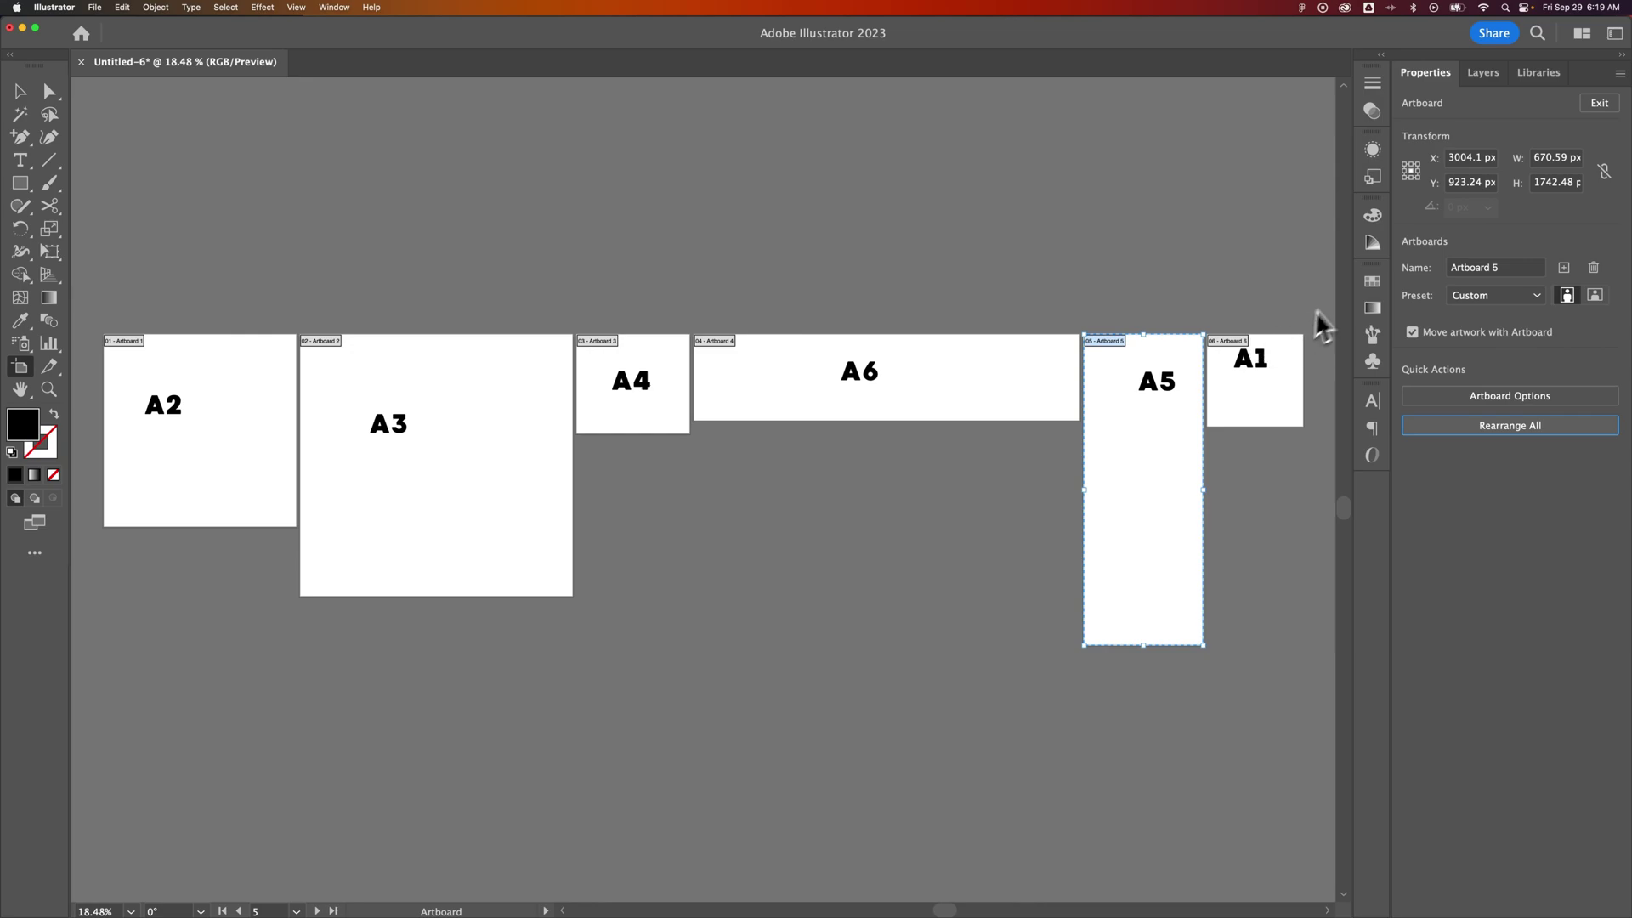
- In Rearrange All Artboards, uncheck Move Artwork with Artboard and choose Grid by Row with 3 columns
{"action": "left_click", "coordinate": [1472, 426]}
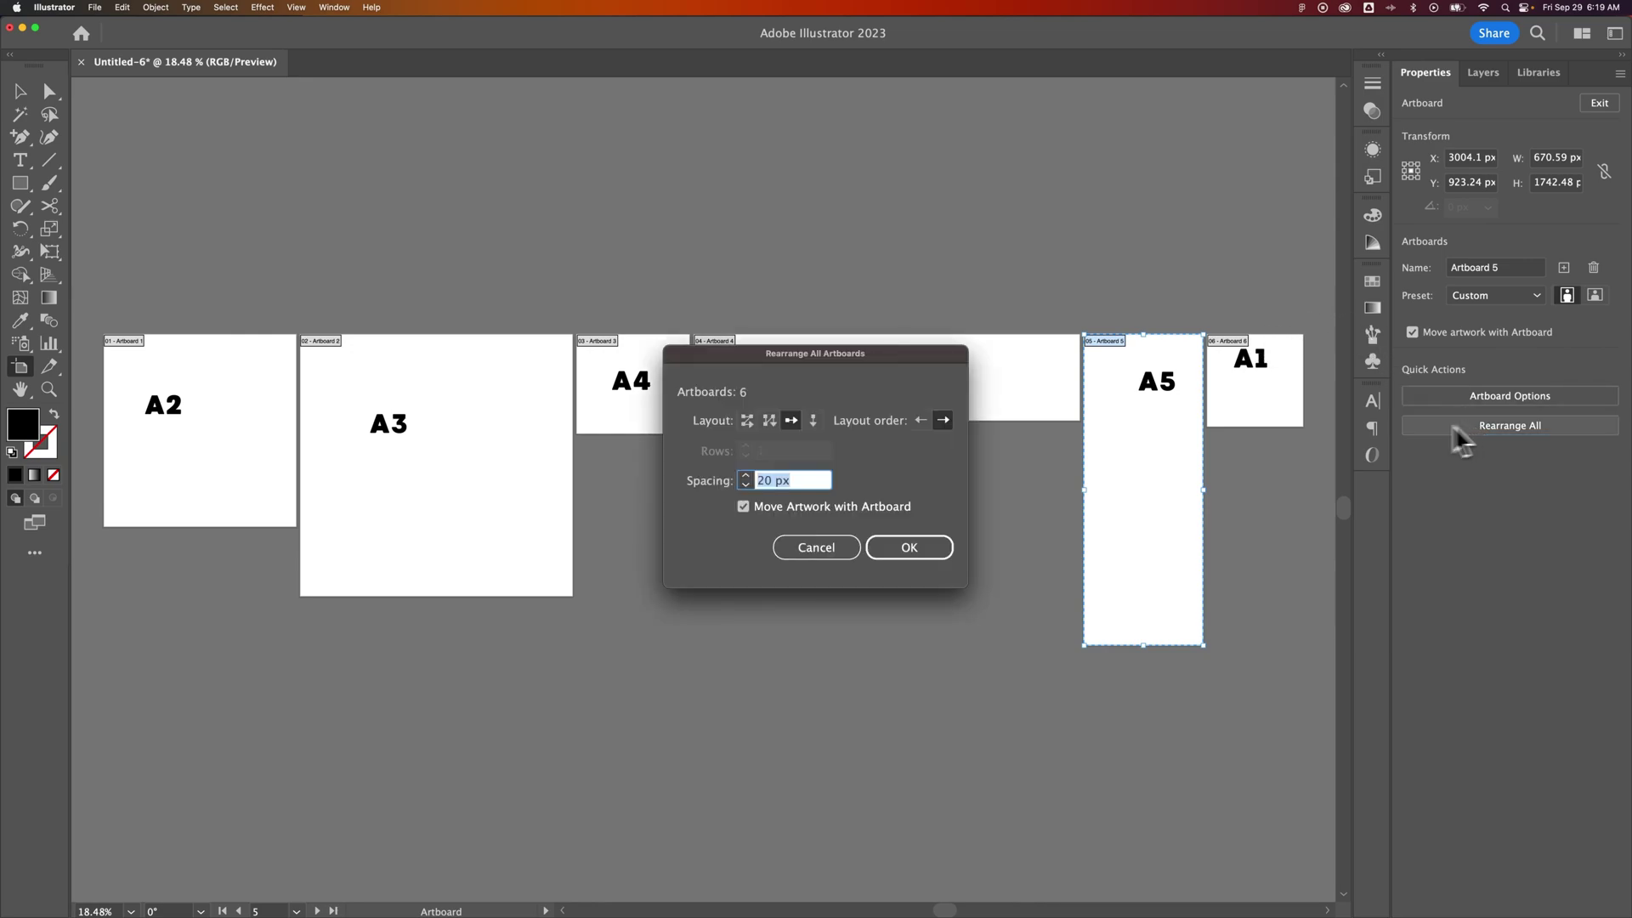
{"action": "left_click", "coordinate": [743, 507]}
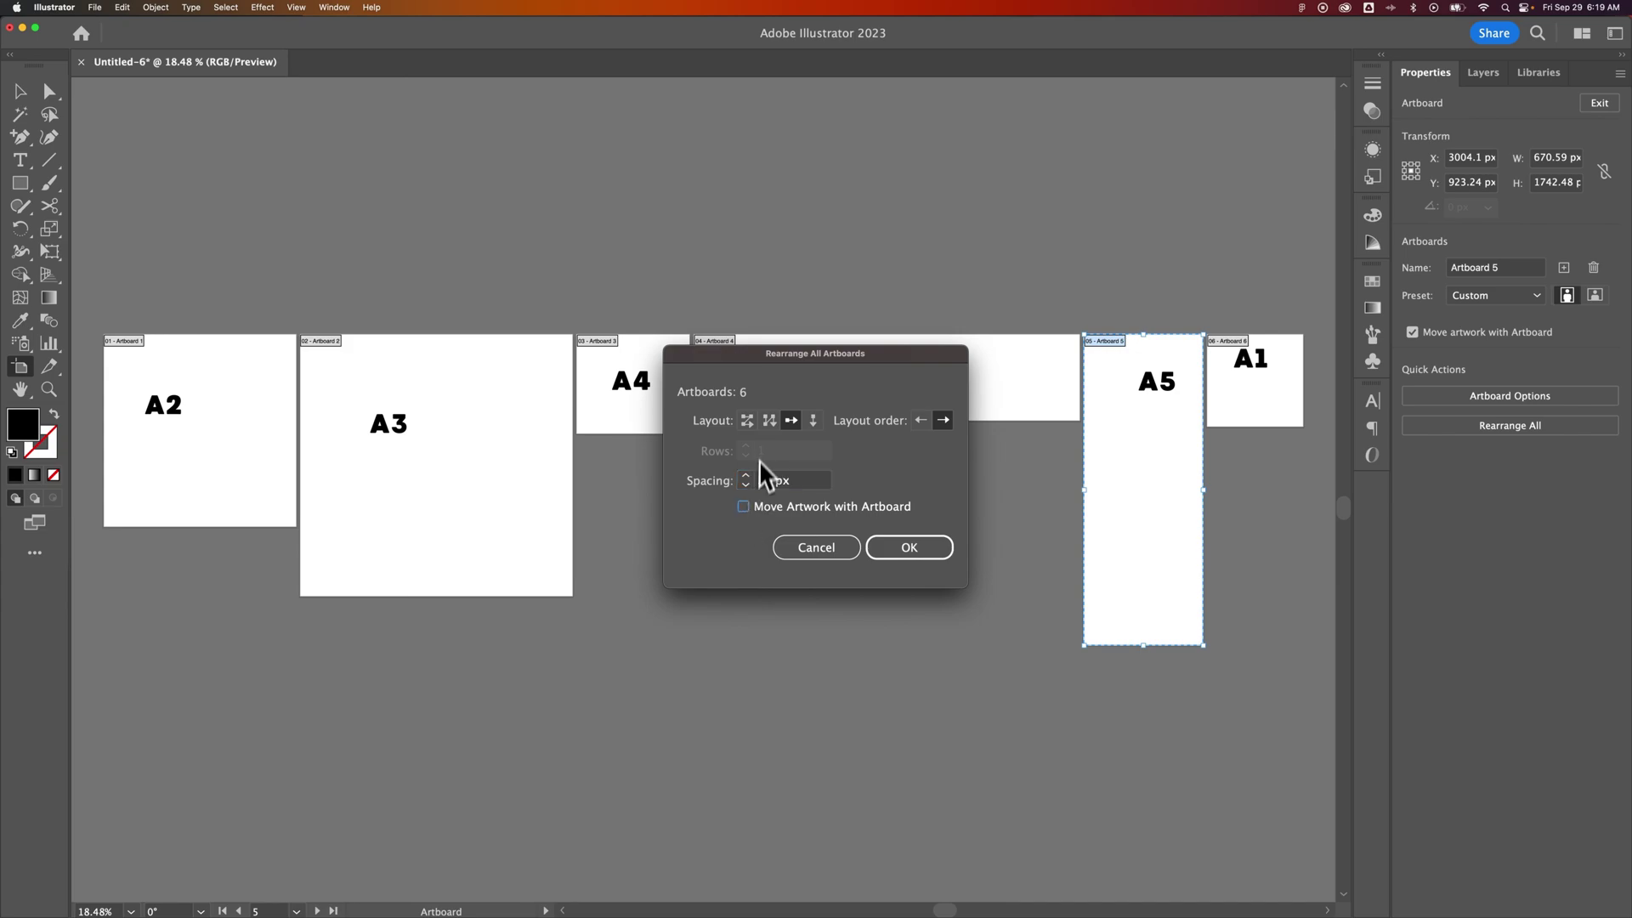
{"action": "left_click", "coordinate": [747, 420]}
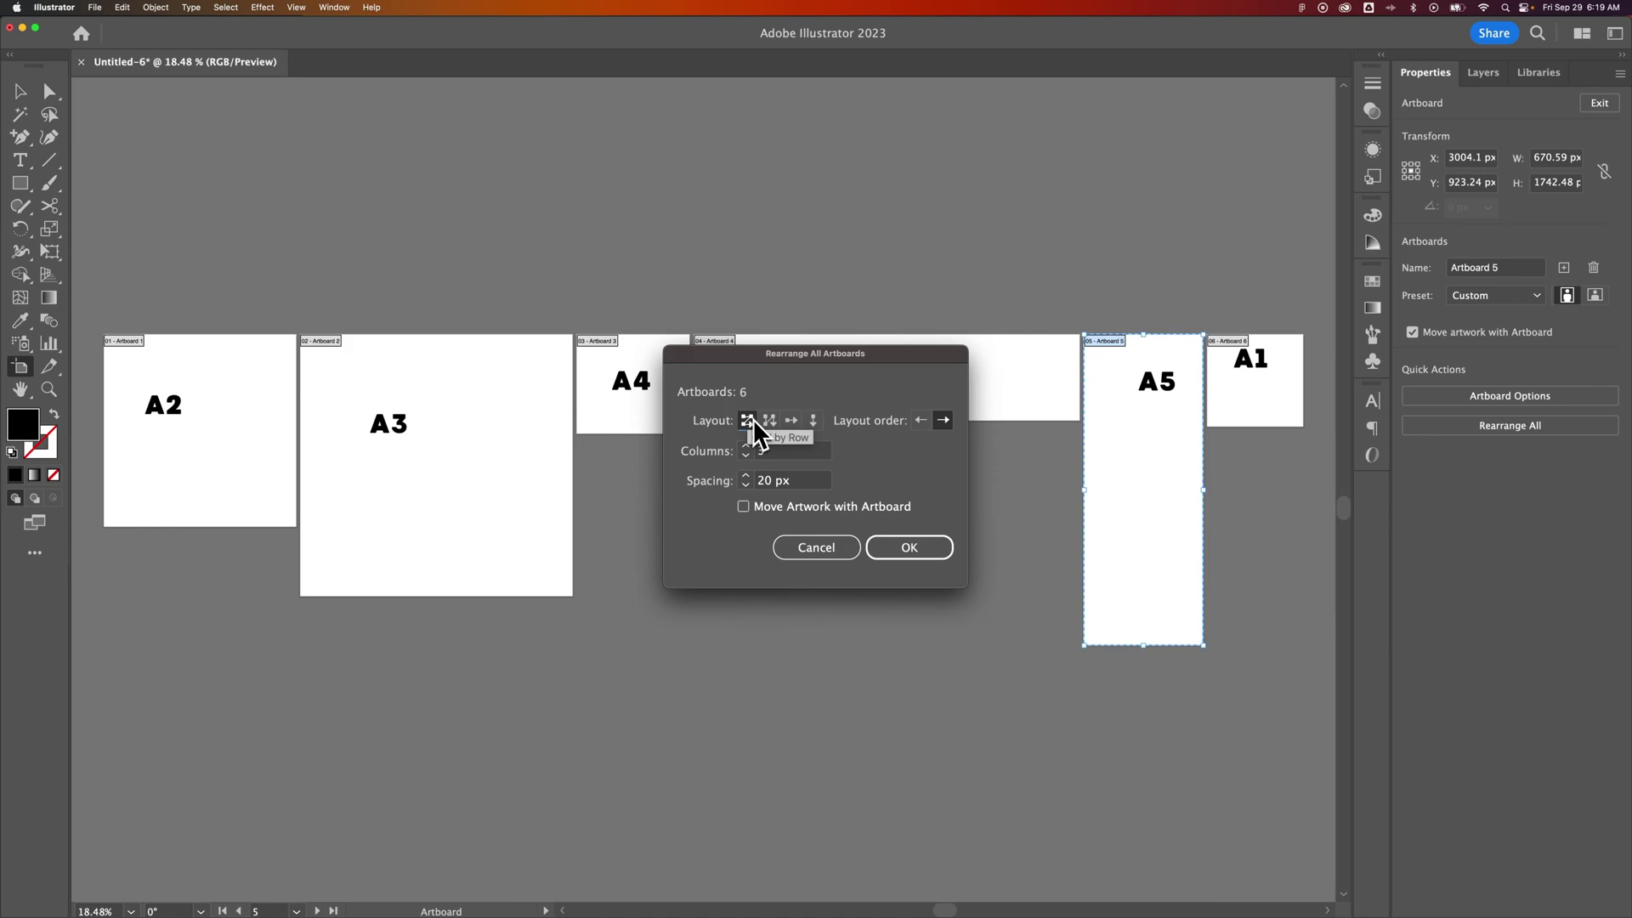
{"action": "left_click", "coordinate": [931, 540]}
- Apply the 3-column grid without moving the A1–A6 labels, then zoom out to see everything
{"action": "left_click", "coordinate": [934, 547]}
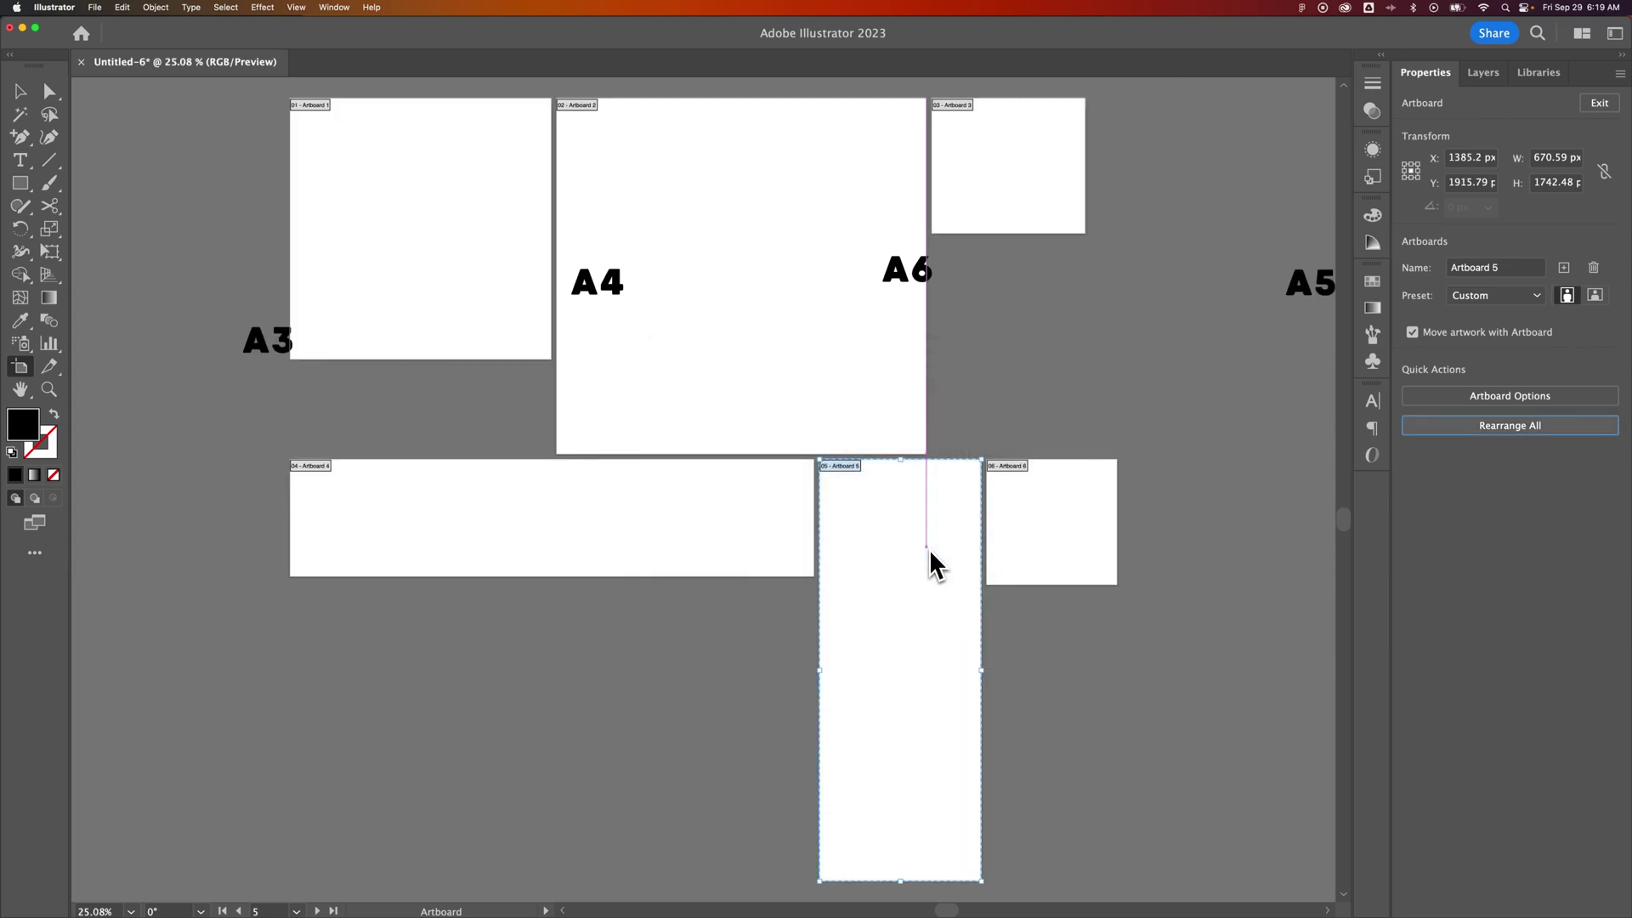
{"action": "key", "text": "super+minus"}
{"action": "key", "text": "super+minus"}
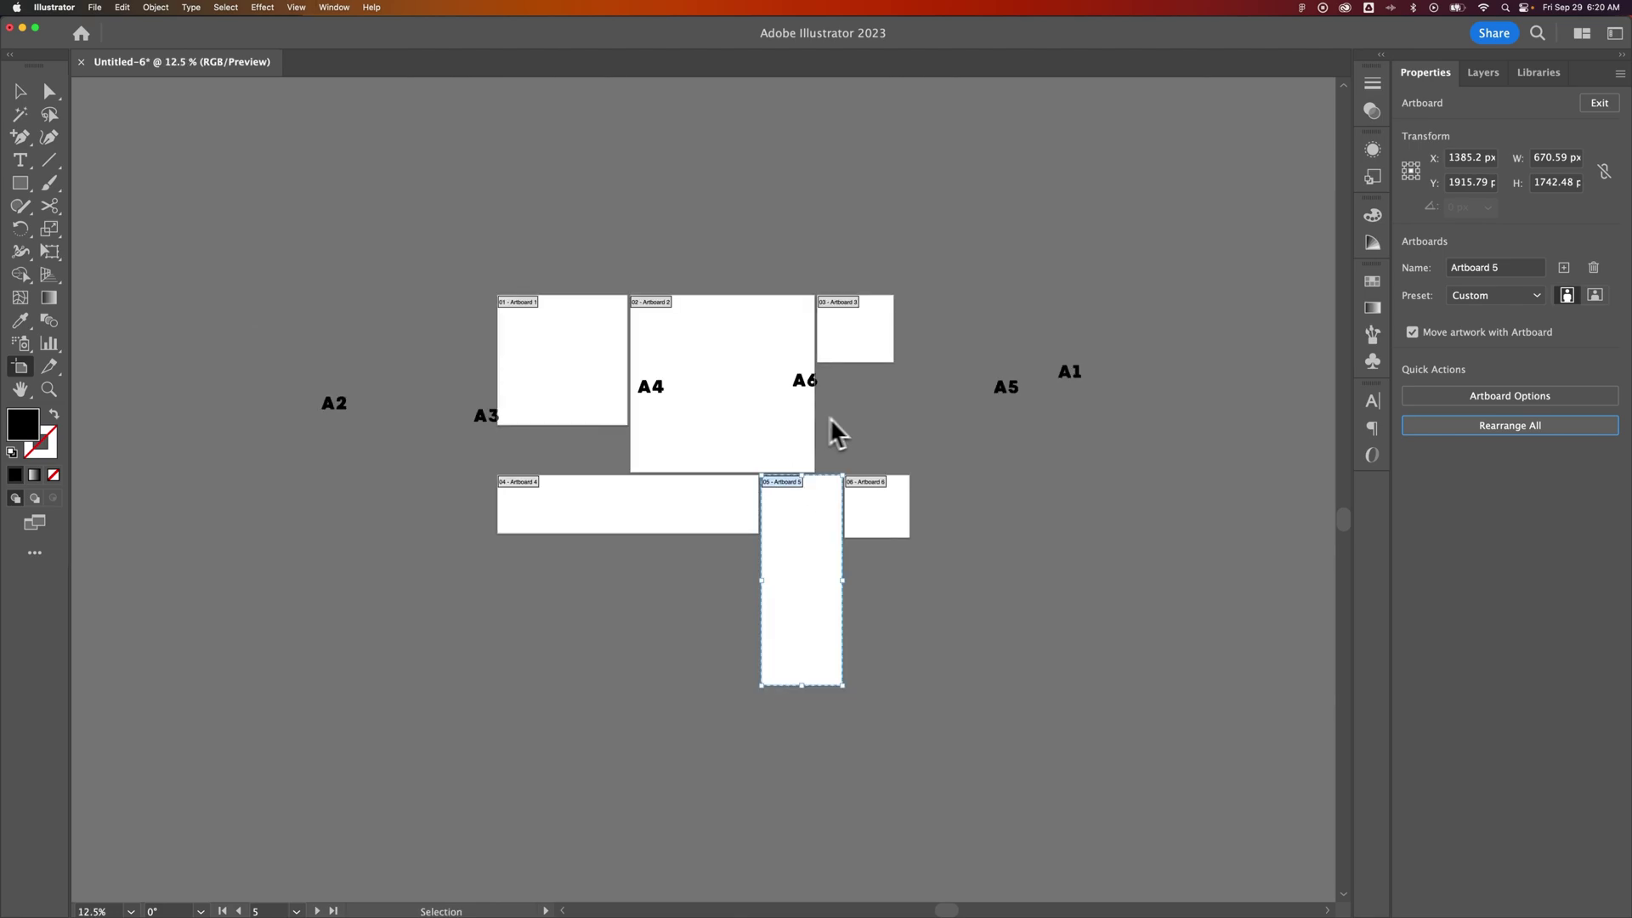